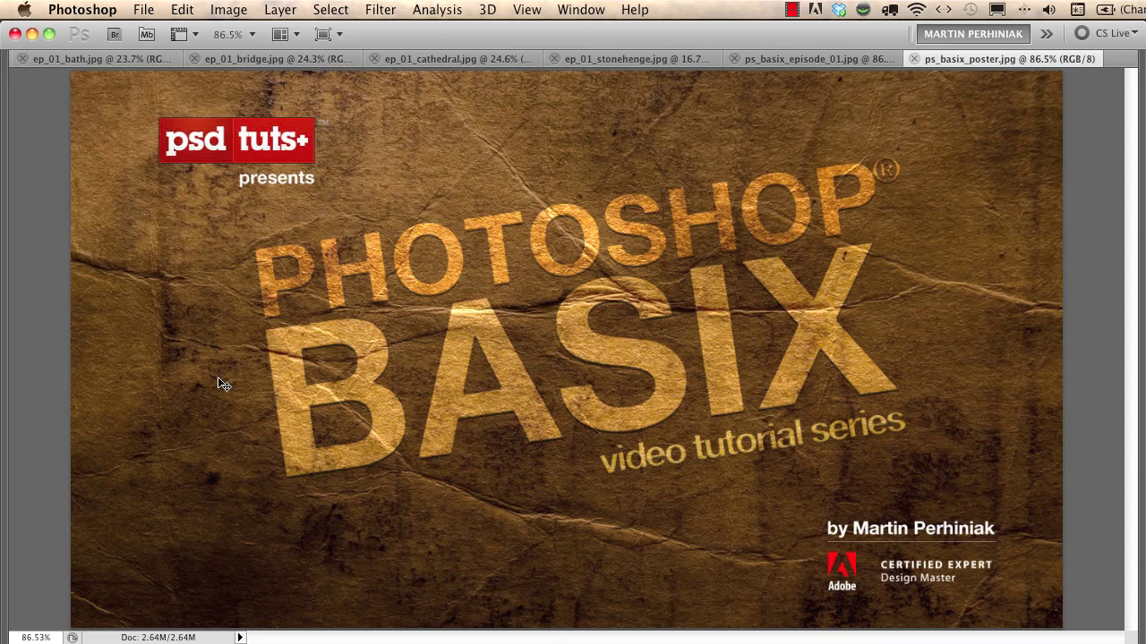
- Close the ps_basix_poster.jpg document
key(super+w)
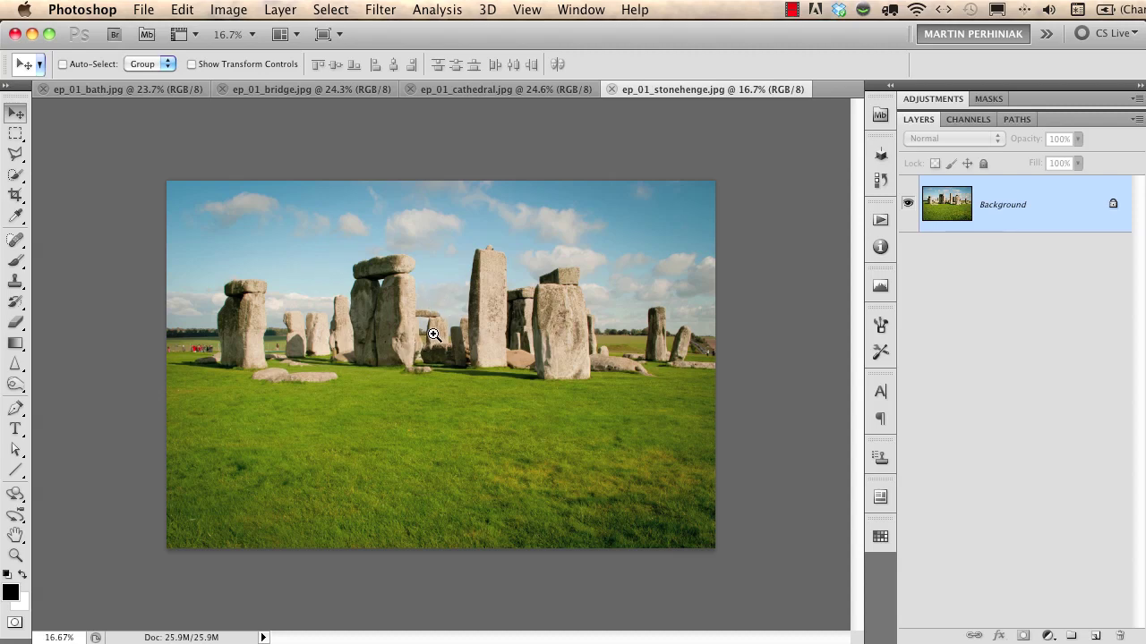
- Inspect the stones in ep_01_stonehenge.jpg up close, and fit the whole image on screen
drag(435, 334, 495, 345)
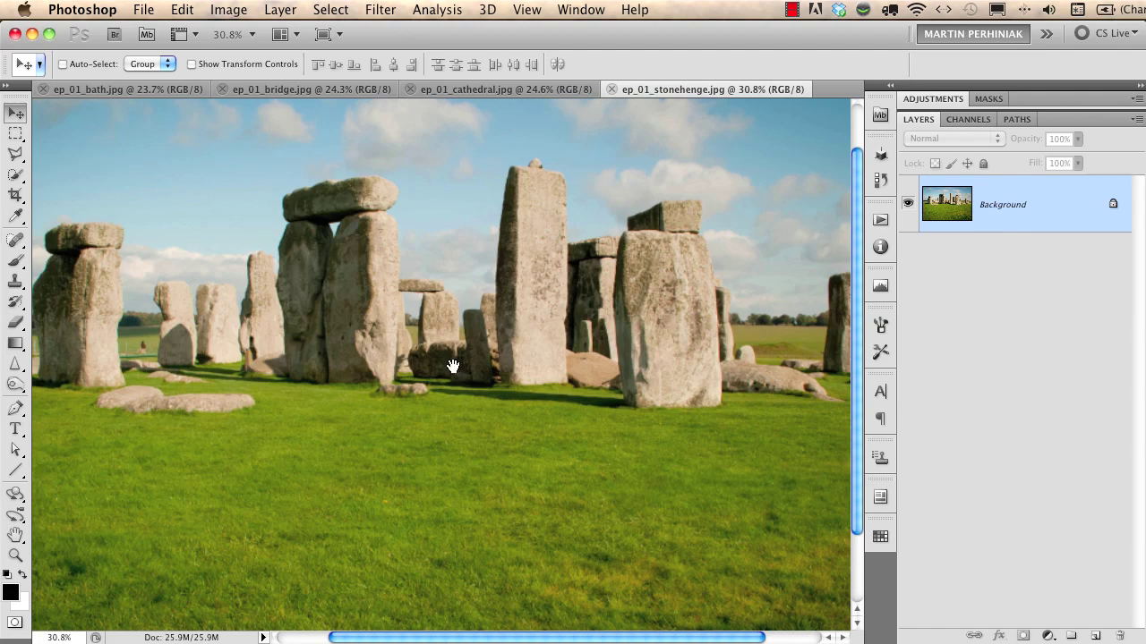
drag(417, 307, 299, 307)
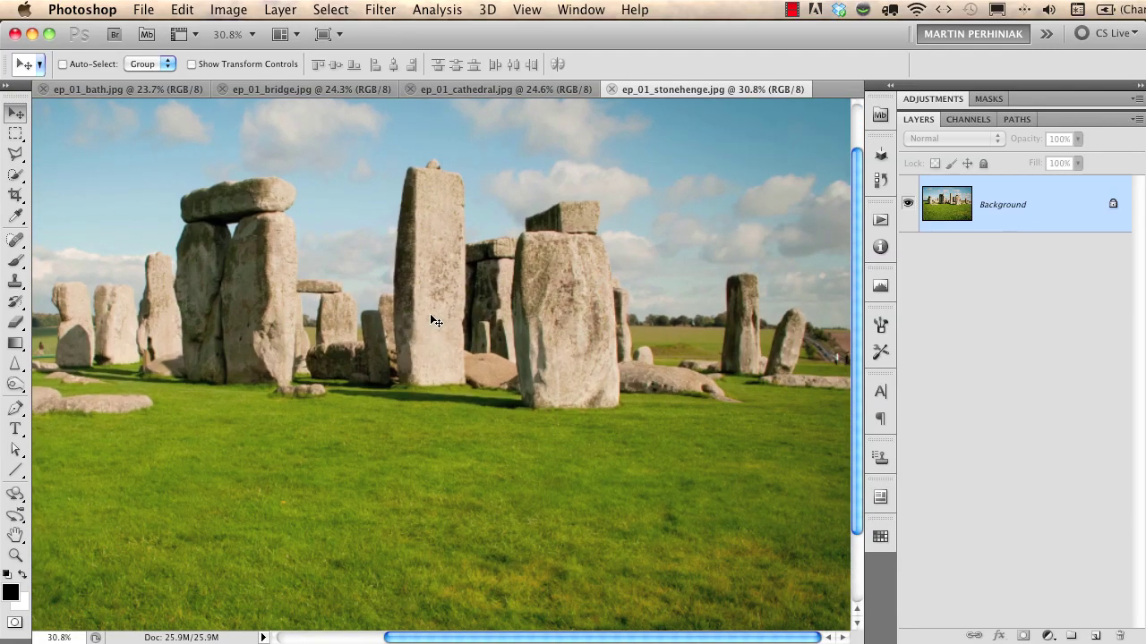
drag(475, 325, 533, 347)
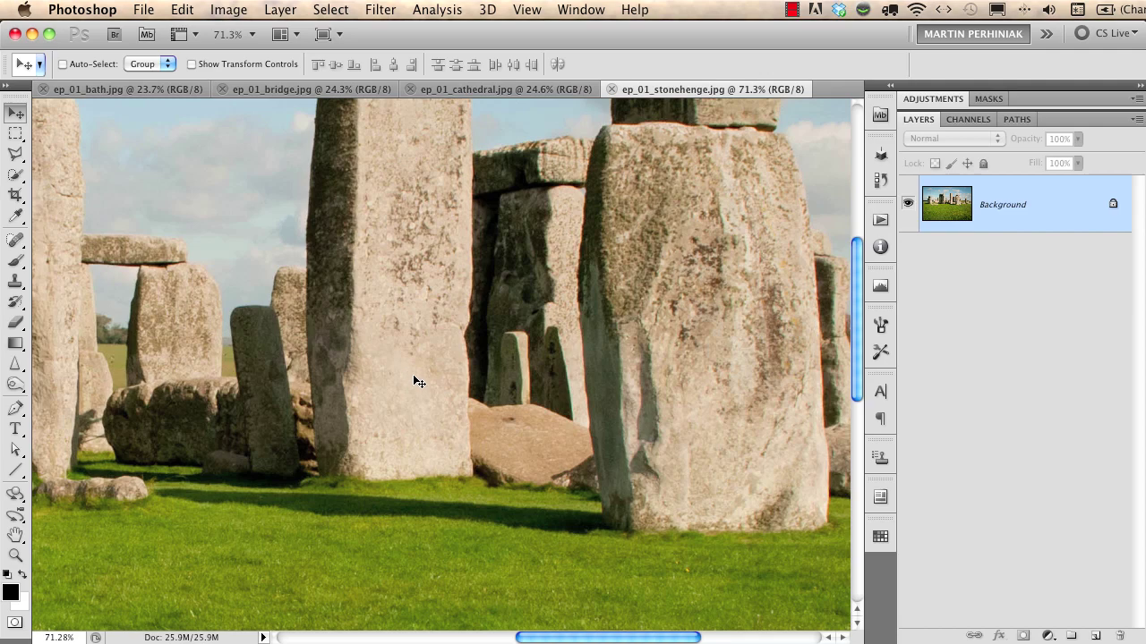
key(h)
drag(427, 361, 193, 318)
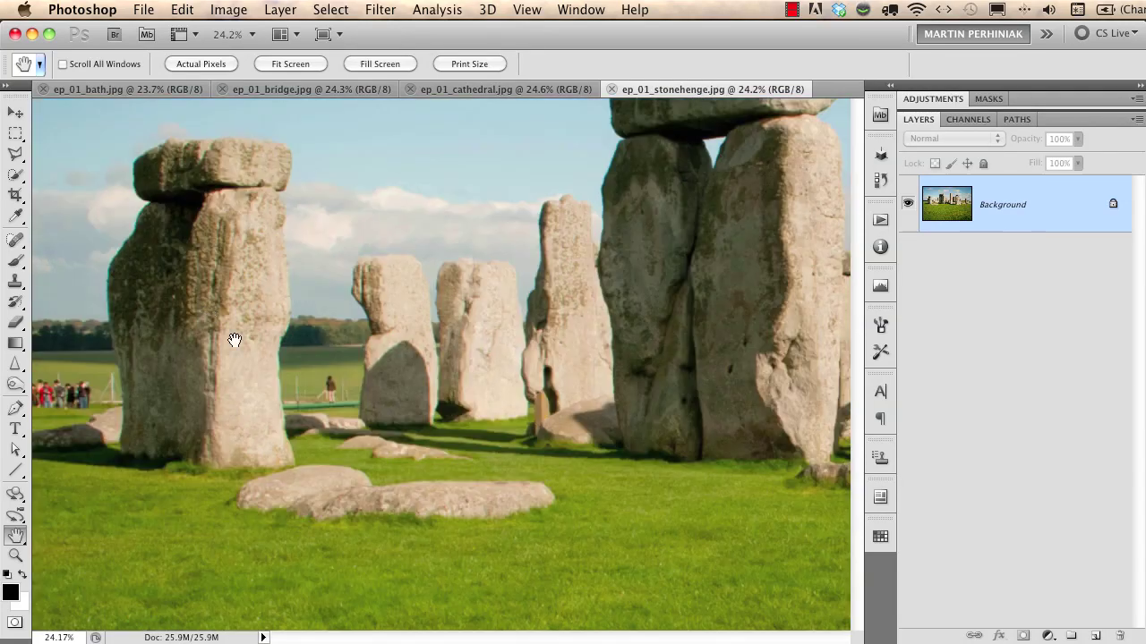
key(v)
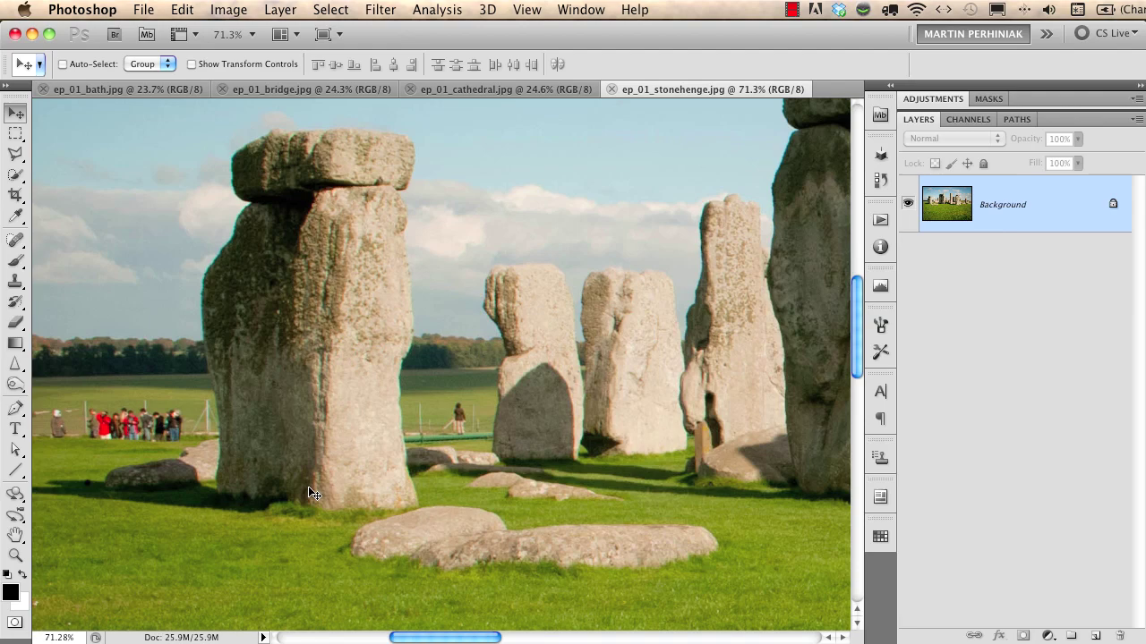
key(super+0)
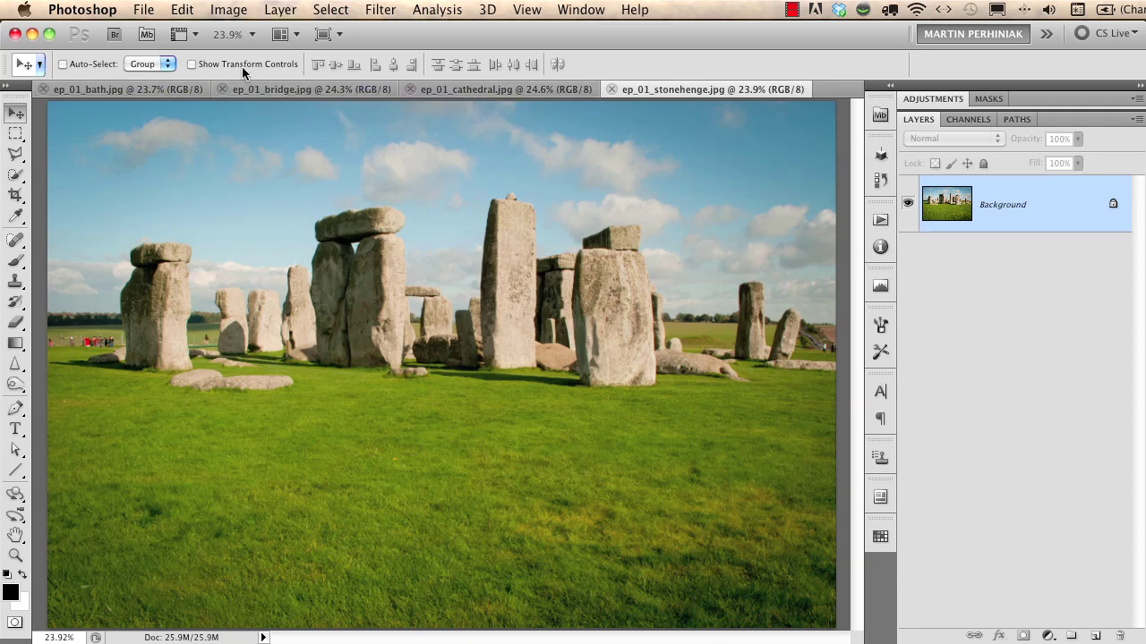
- Tile all open documents in a grid
click(294, 37)
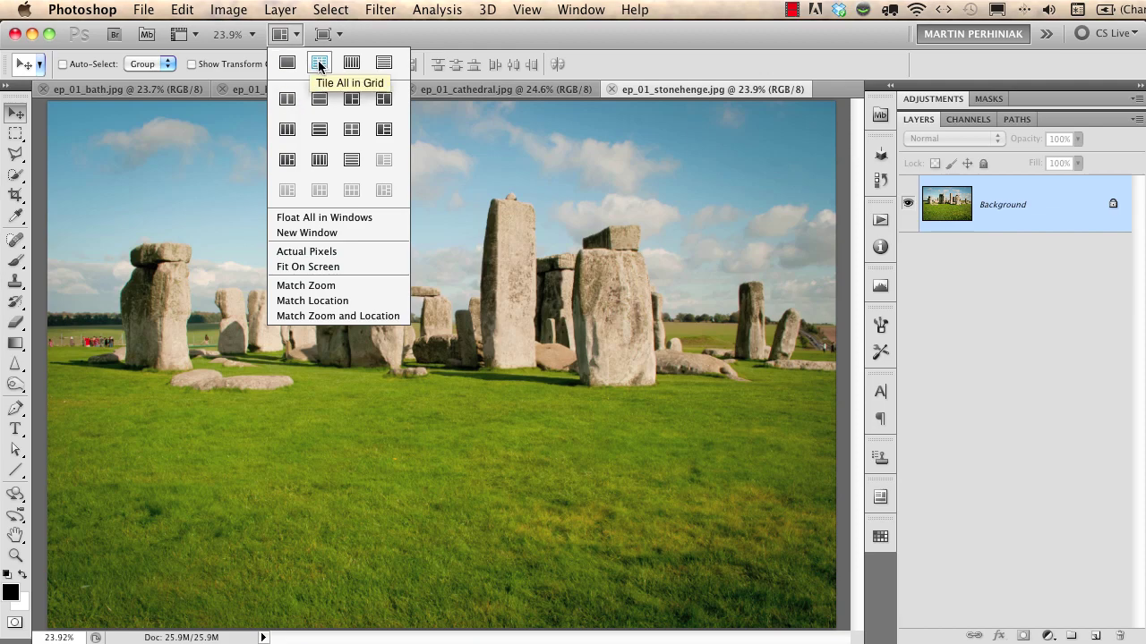
click(320, 63)
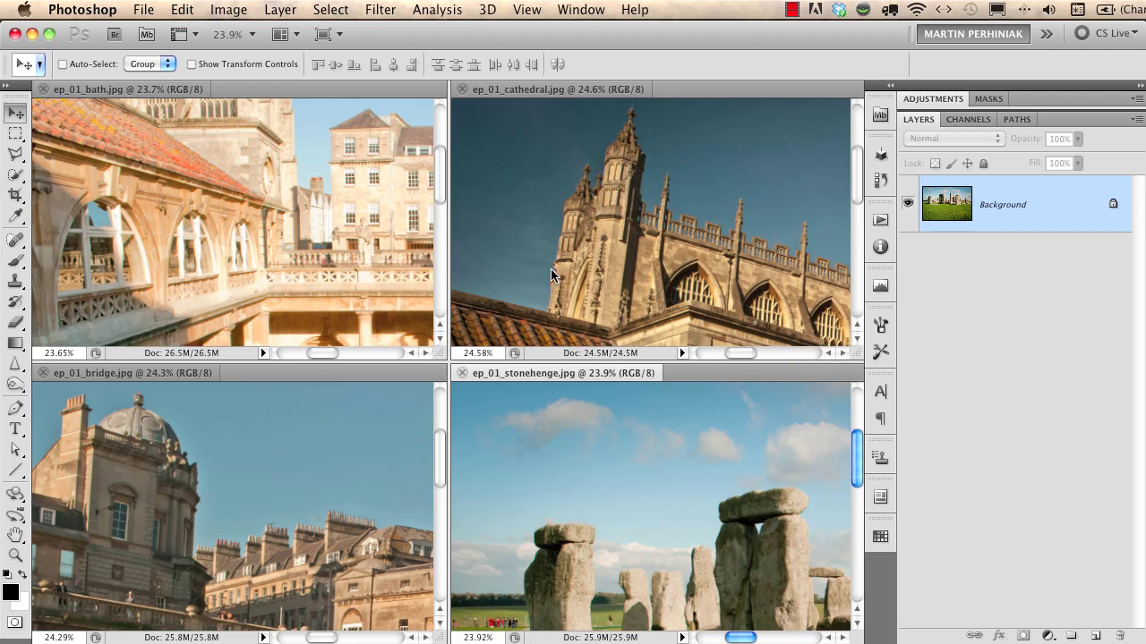
- Look around the cathedral photo in its tile, and zoom out to 8.33% to view it whole
click(622, 234)
drag(651, 251, 507, 179)
drag(635, 223, 575, 225)
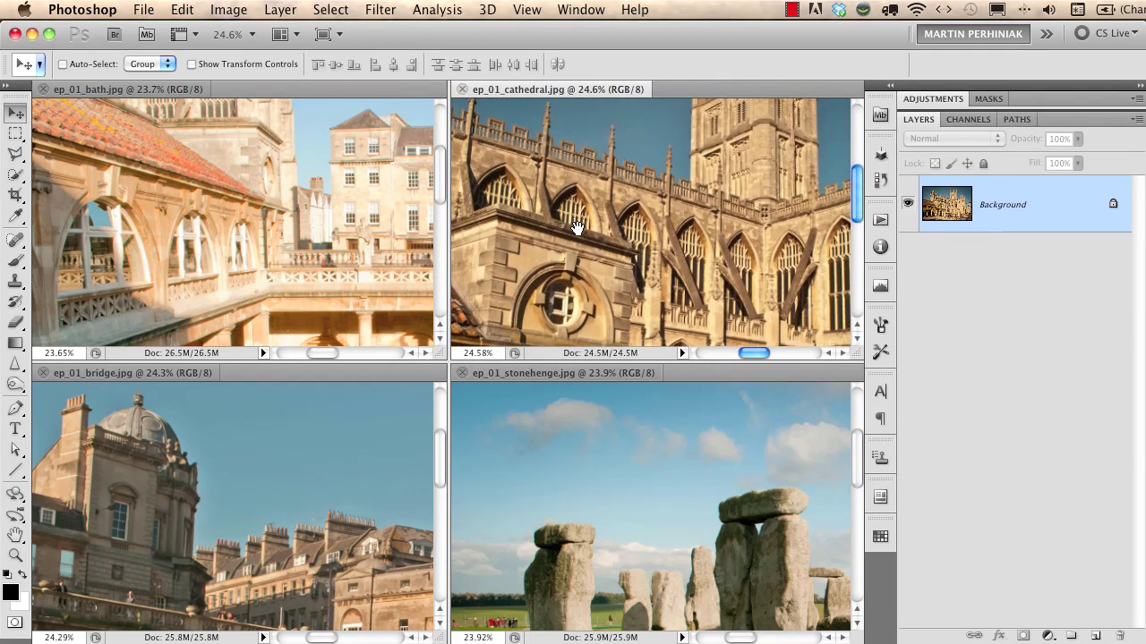
alt+click(582, 231)
alt+click(583, 231)
alt+click(583, 231)
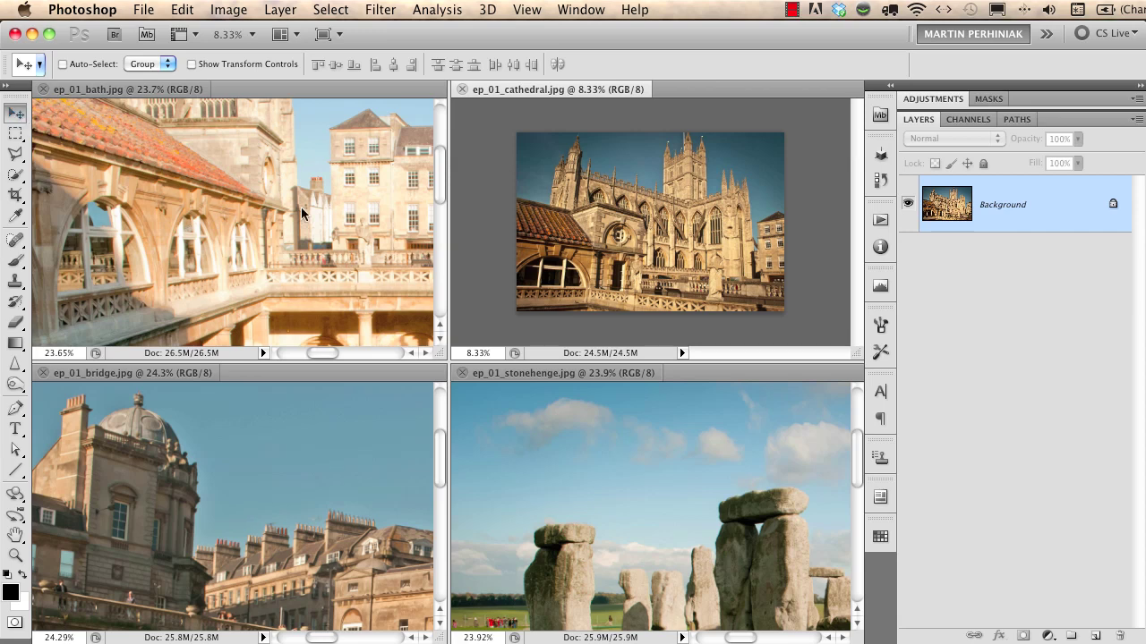
- Copy the cathedral photo into ep_01_bath.jpg as a new layer and reposition it there
drag(637, 213, 375, 243)
drag(257, 226, 352, 240)
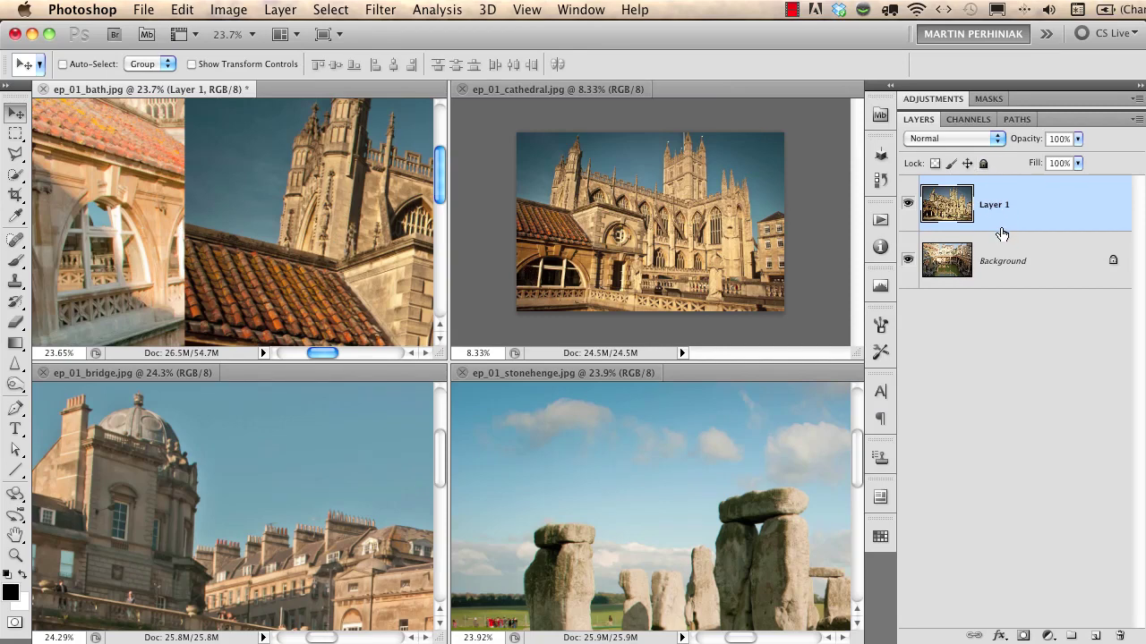
- Undo the last move of the cathedral layer with Step Backward
click(183, 9)
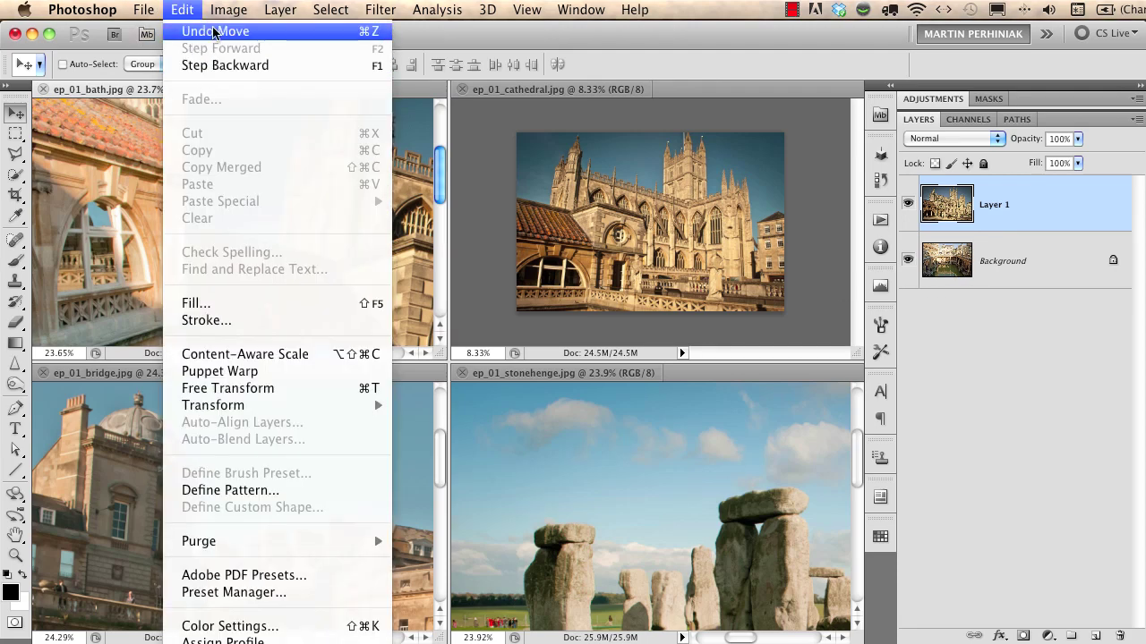
click(217, 71)
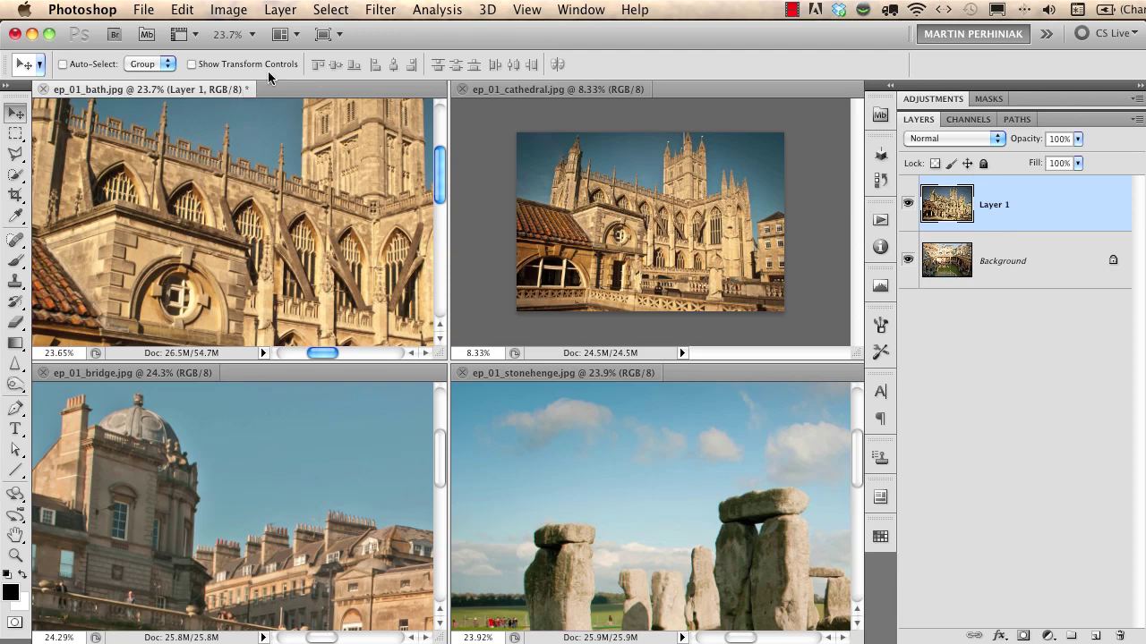
- Consolidate all documents into one tabbed view and delete the cathedral layer from ep_01_bath.jpg
click(296, 39)
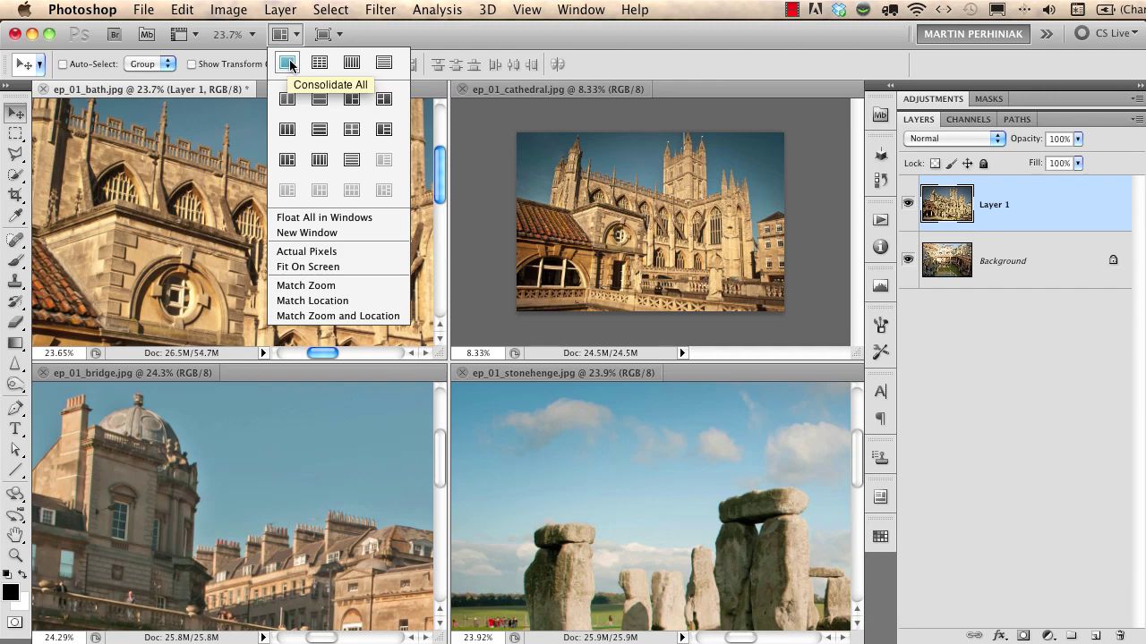
click(289, 63)
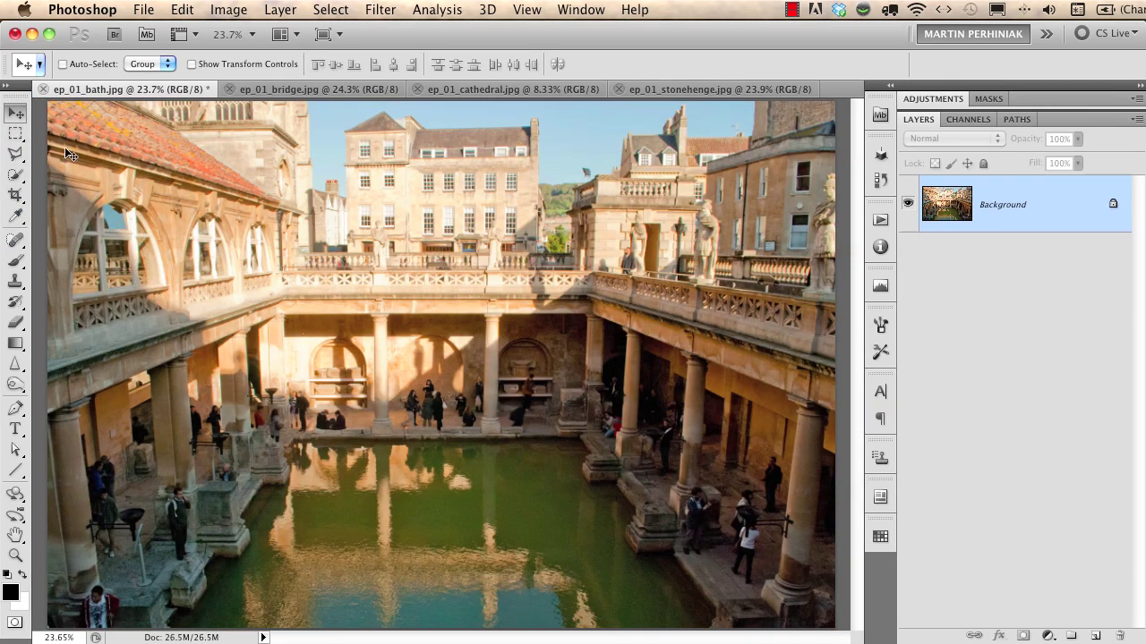
- Swap the Polygonal Lasso for the regular Lasso Tool, and activate the Brush Tool
click(16, 157)
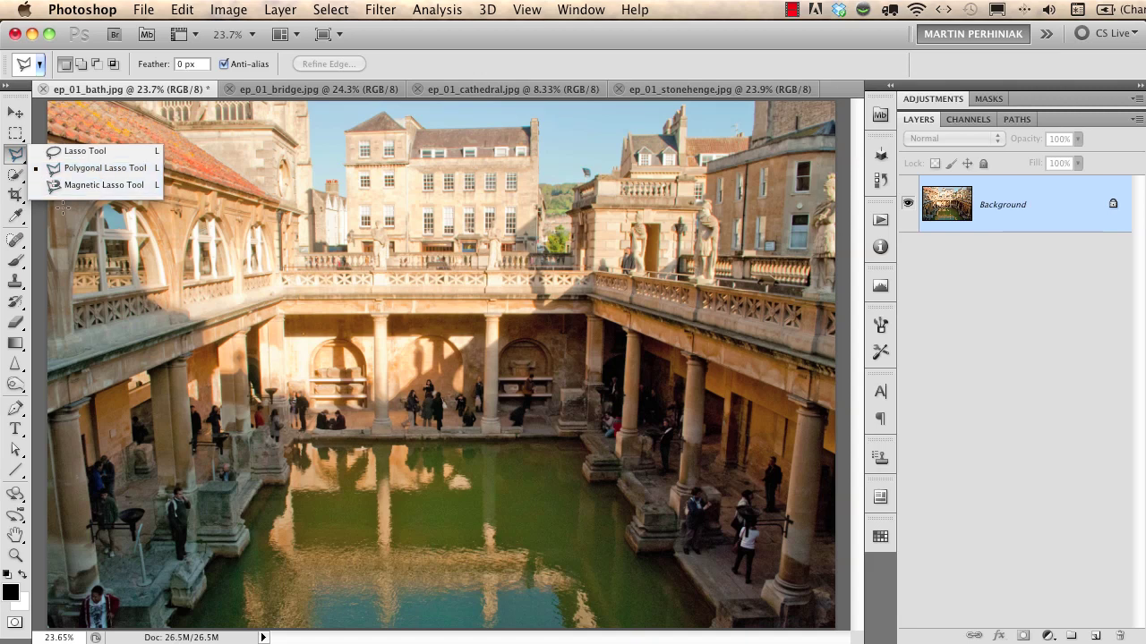
click(74, 149)
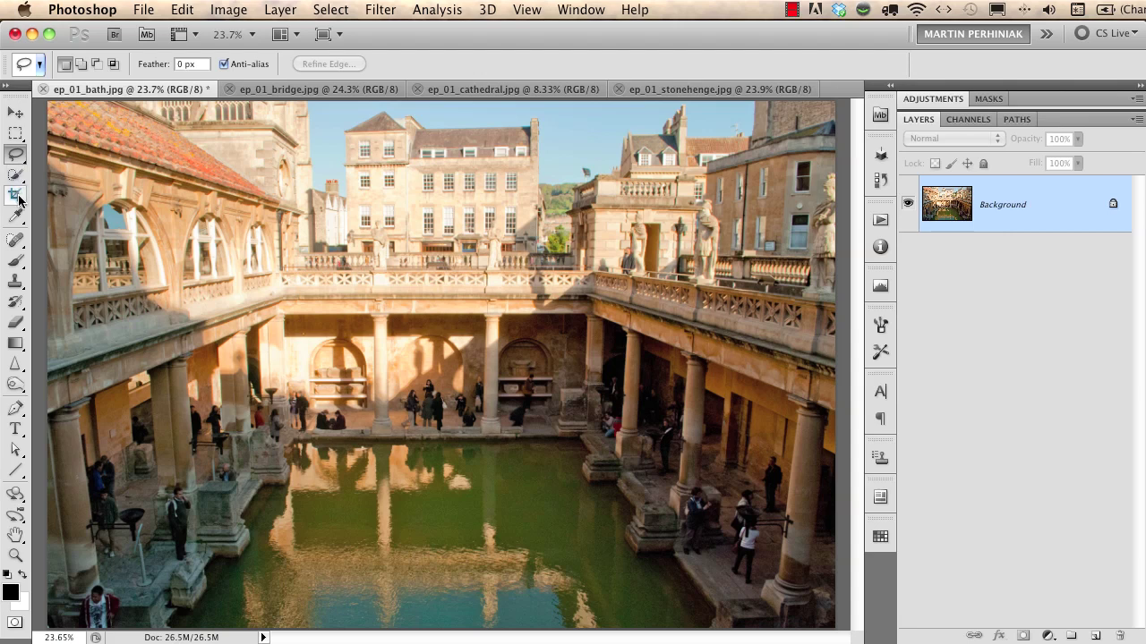
click(16, 257)
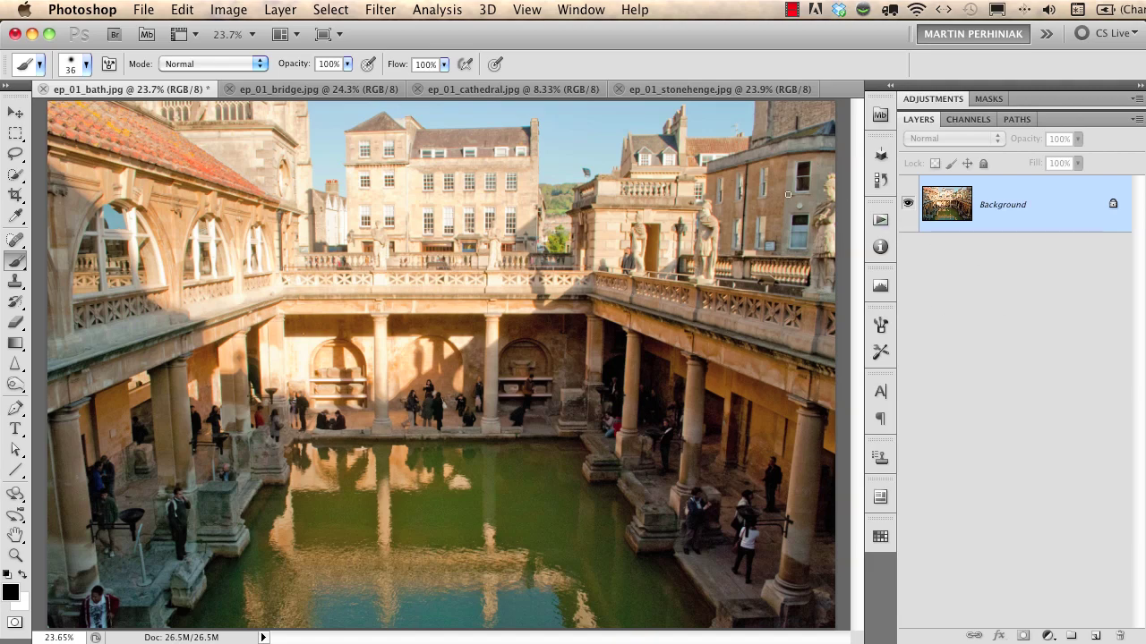
- Show the Color panel and dock it as a separate group above the Adjustments panel
click(583, 10)
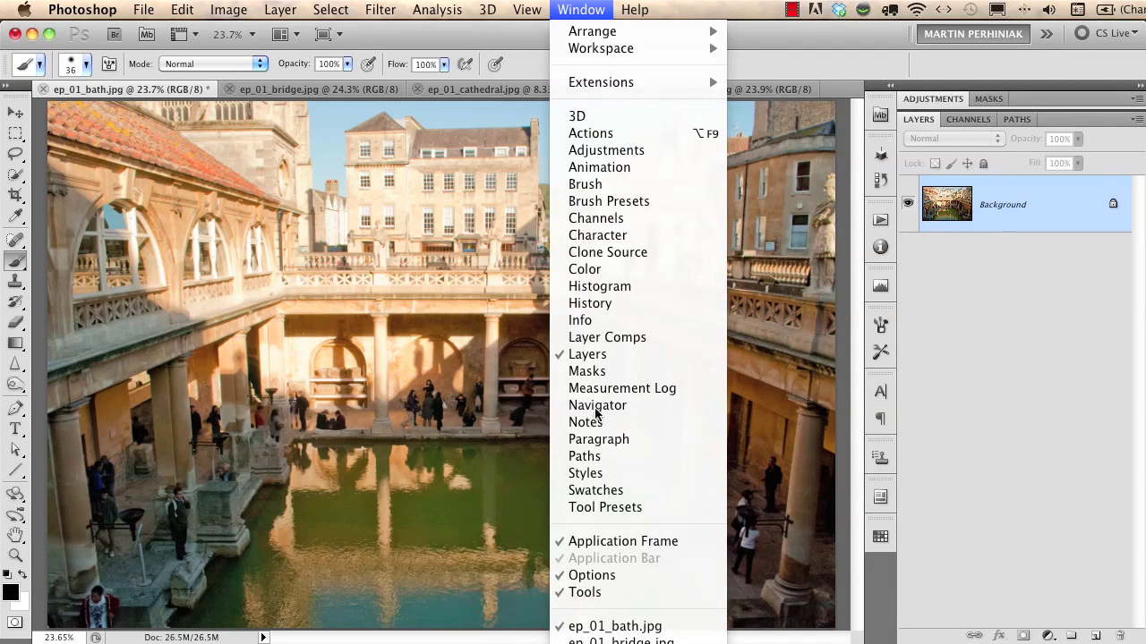
click(606, 270)
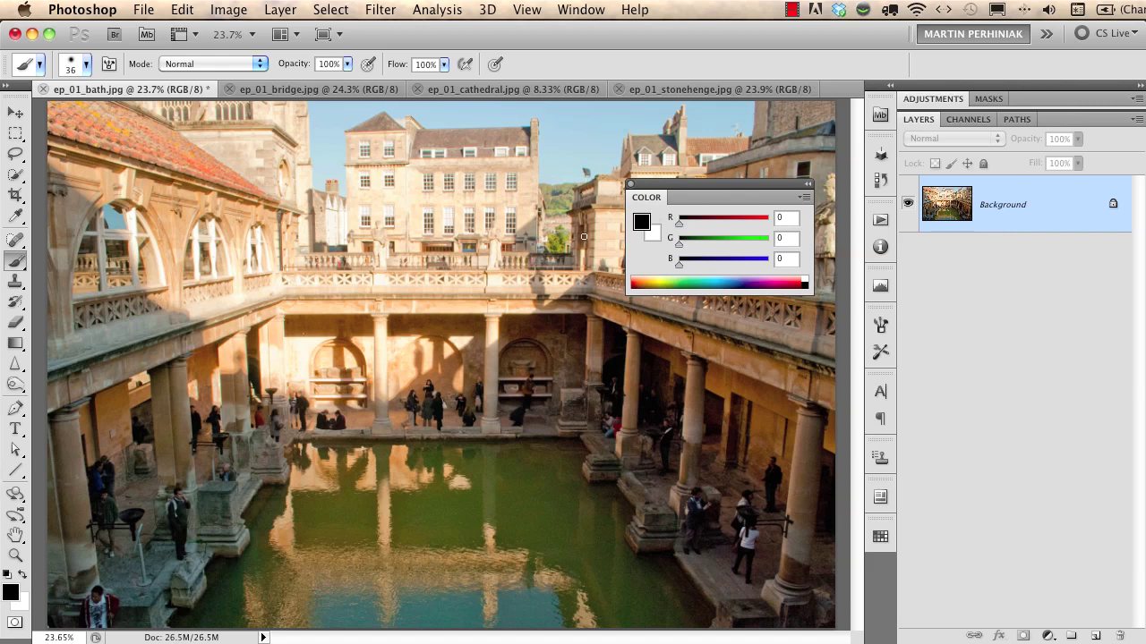
drag(643, 199, 960, 105)
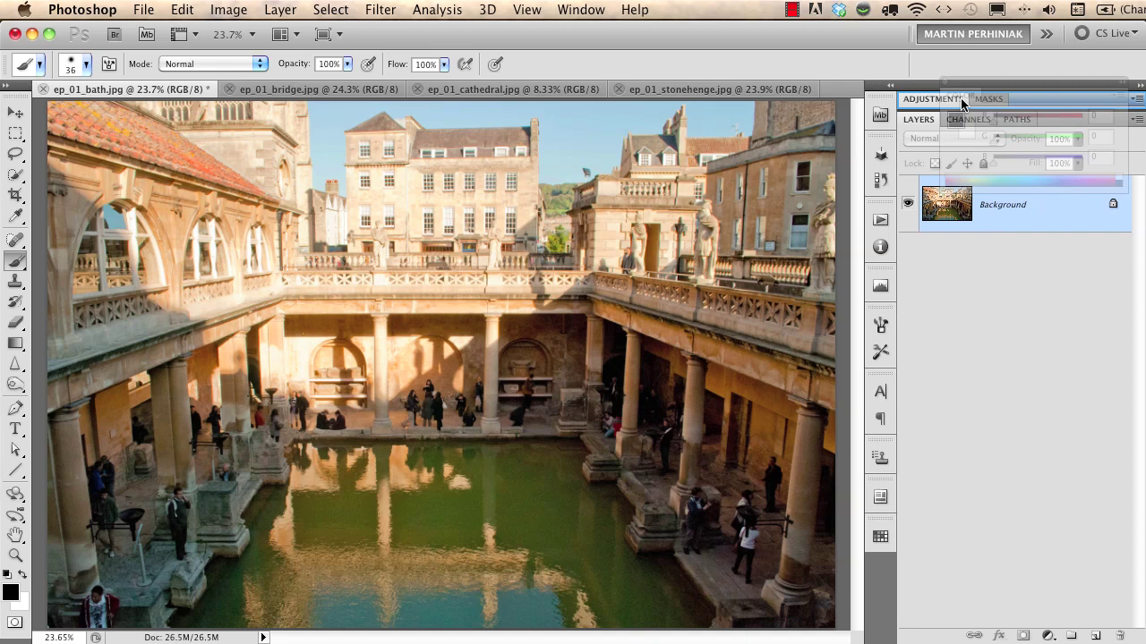
drag(961, 104, 961, 91)
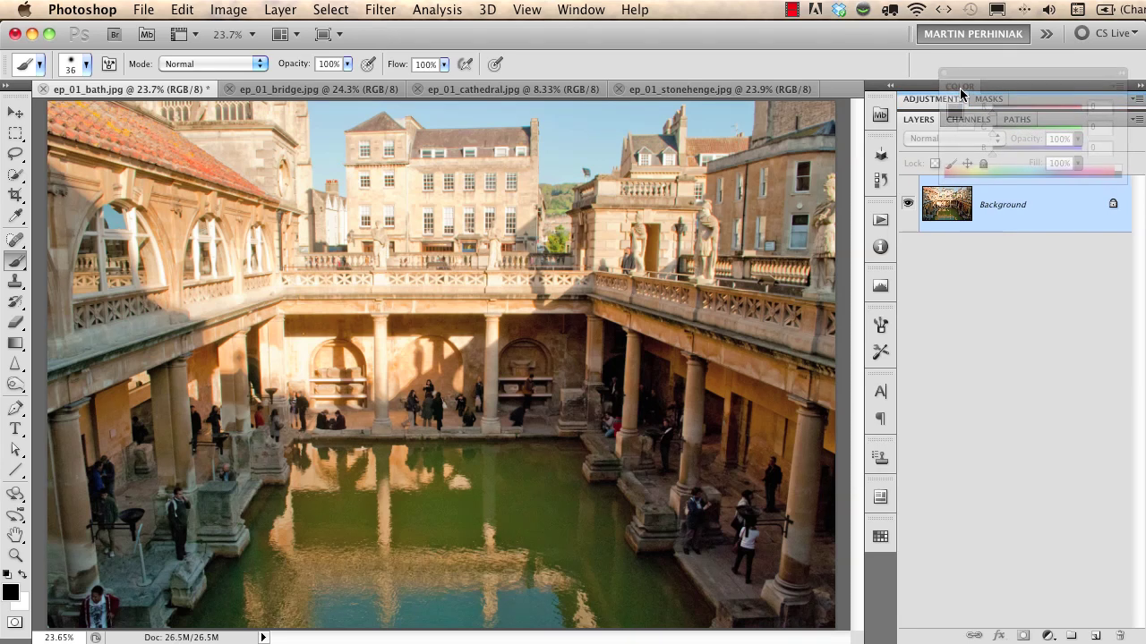
drag(960, 91, 963, 89)
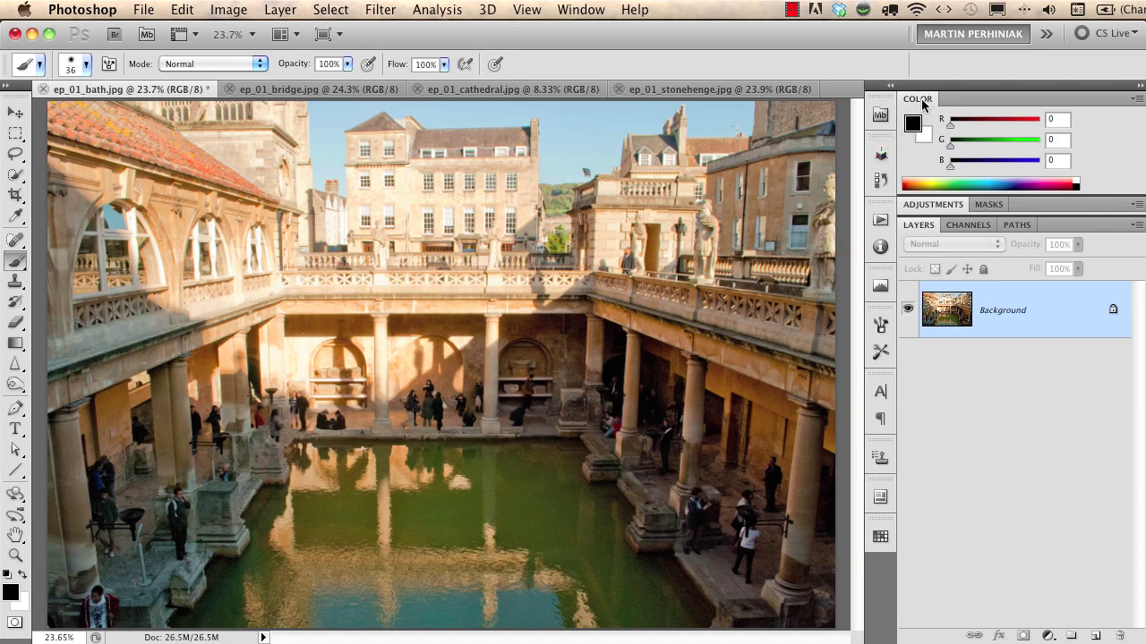
- Undock the Color panel and close it
drag(918, 103, 542, 185)
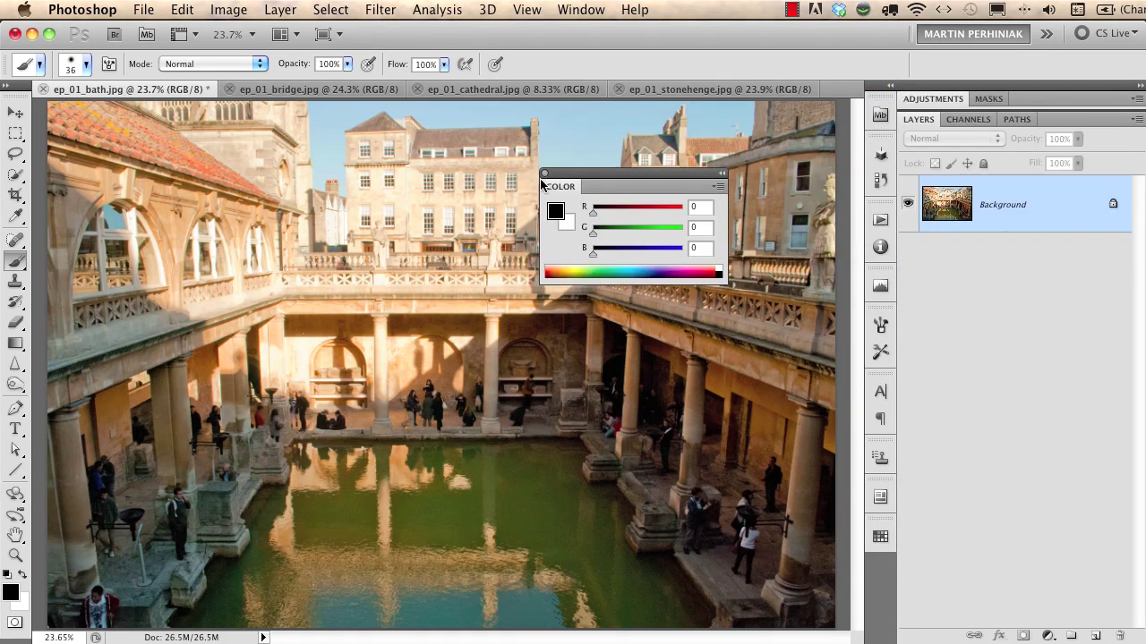
click(545, 175)
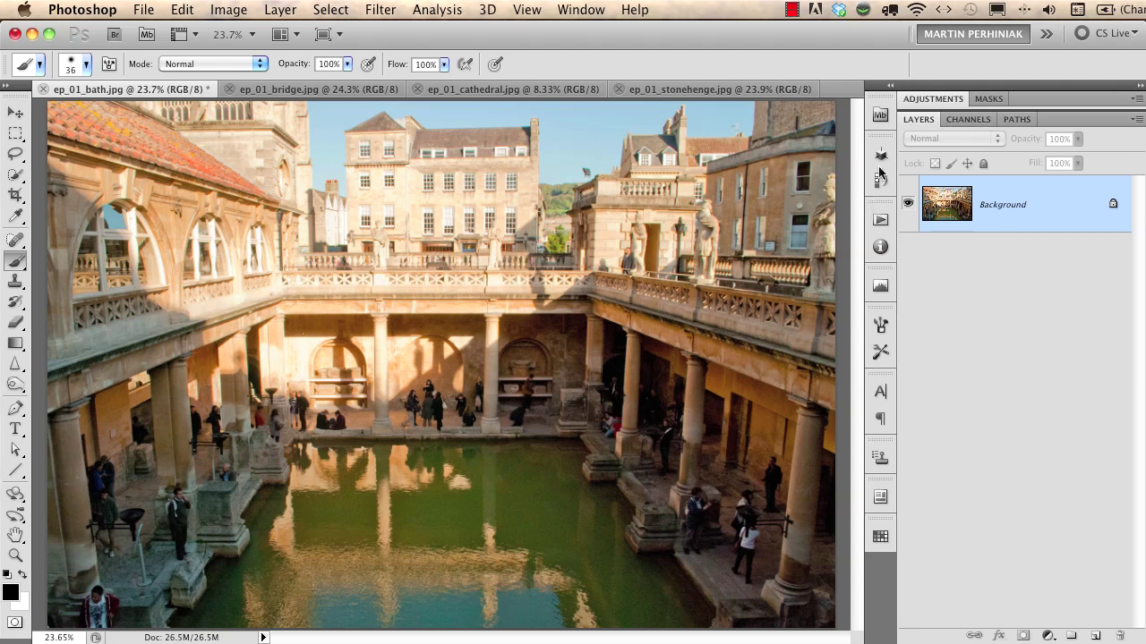
- Examine the Info panel's readings and collapse the panel to its icon
click(881, 249)
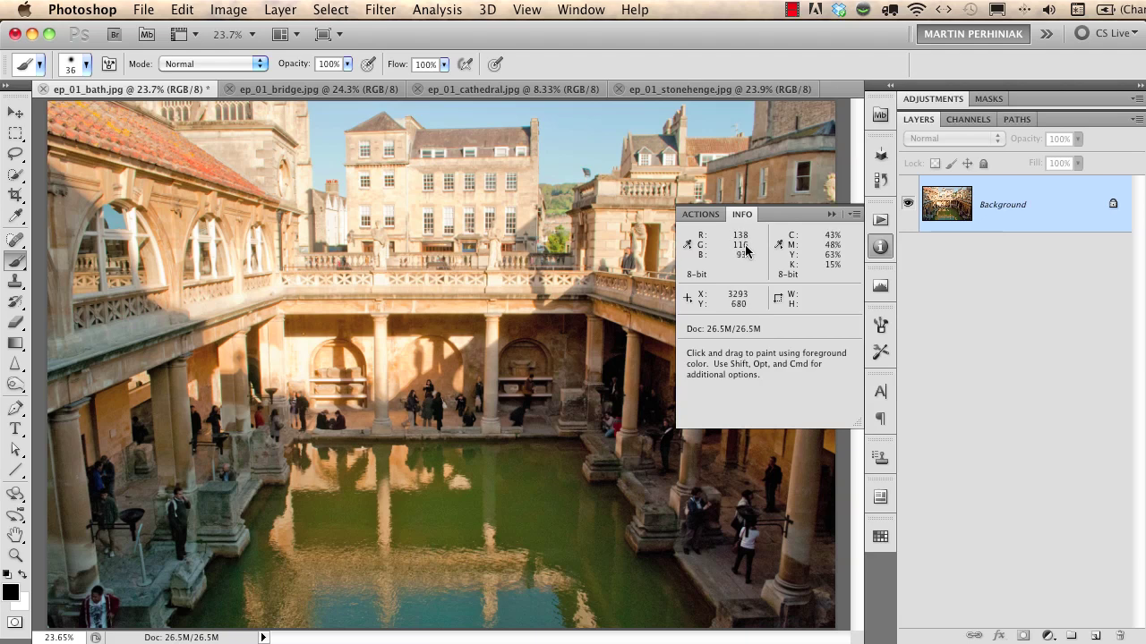
click(881, 247)
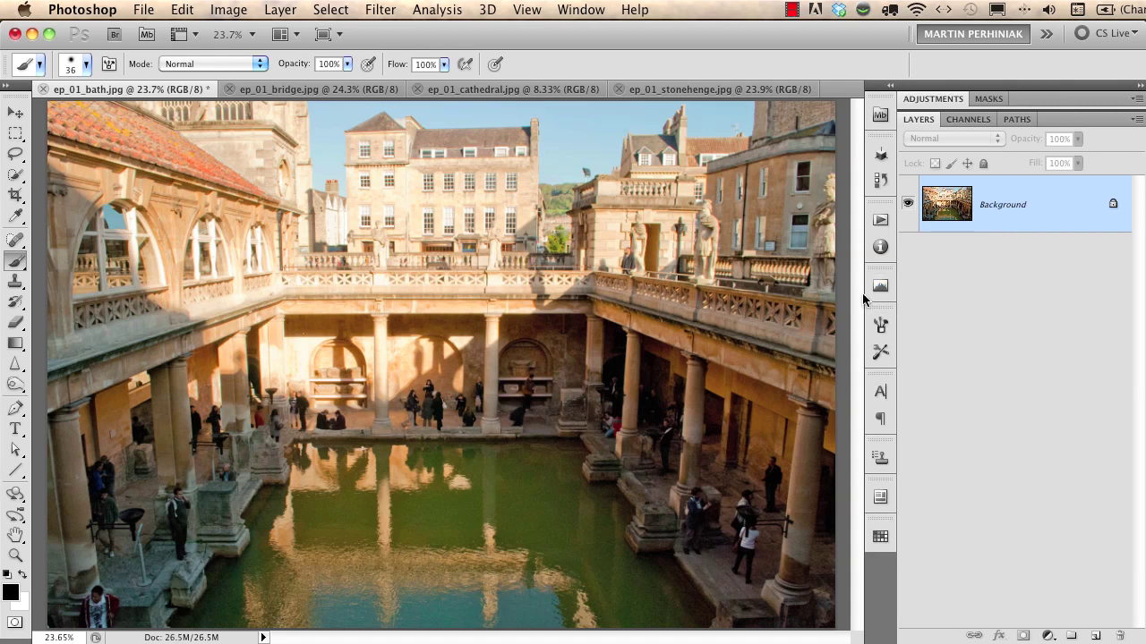
- Widen the collapsed panel dock to show the panel names, and shrink it back to icons
drag(858, 296, 783, 300)
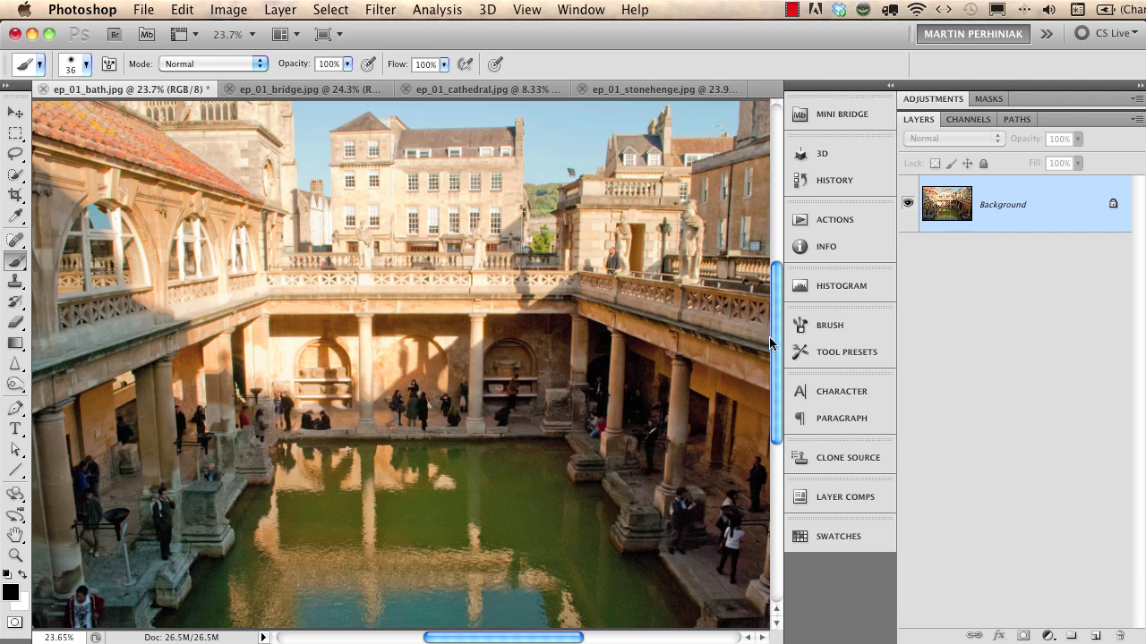
drag(782, 328, 847, 324)
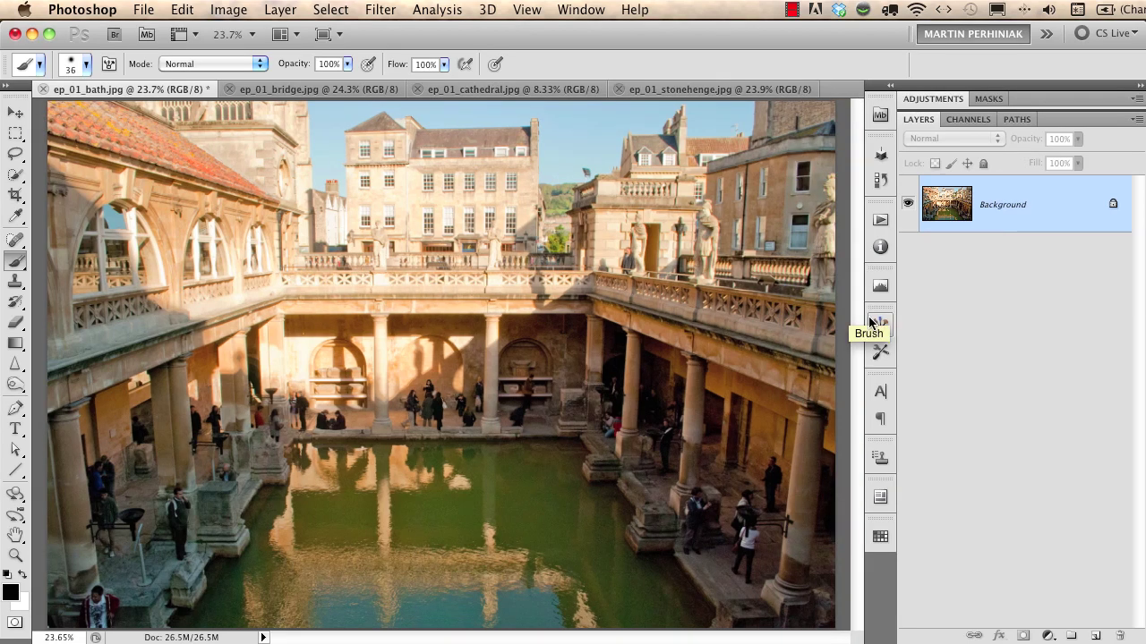
click(869, 322)
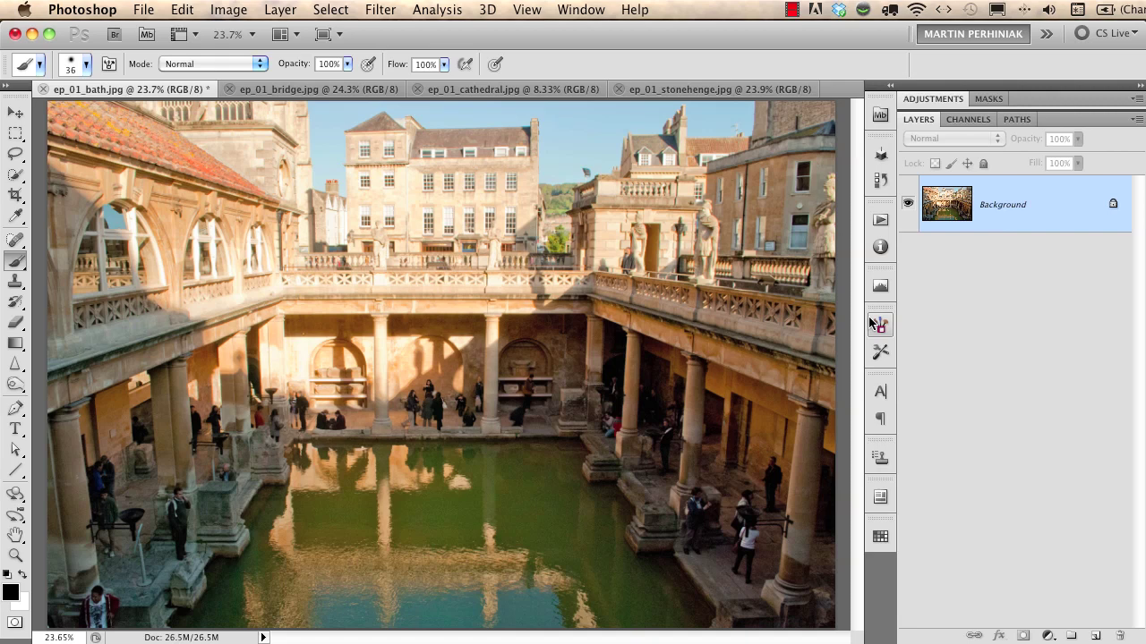
- Open the General preferences and move the dialog up until all of its options fit on screen
click(94, 12)
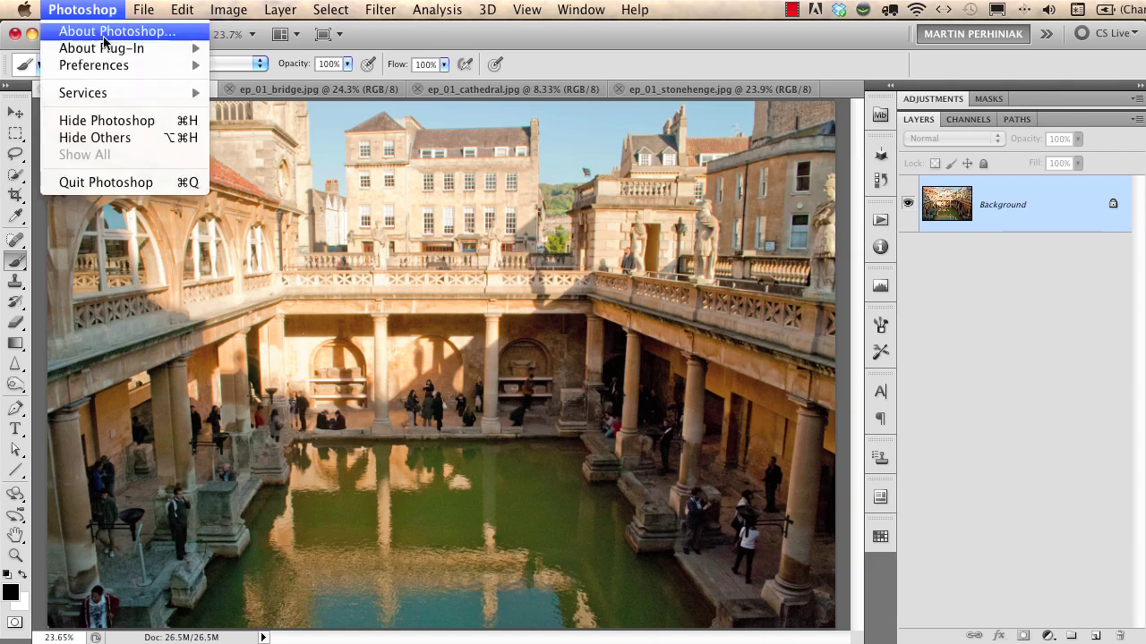
mouse_move(121, 69)
mouse_move(186, 10)
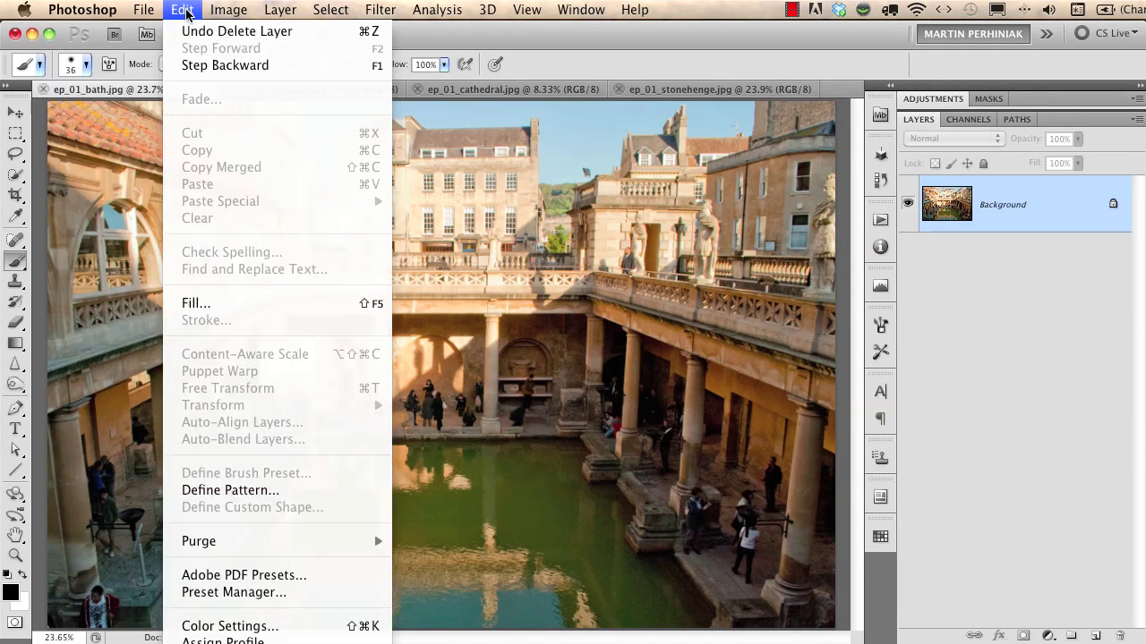
mouse_move(89, 9)
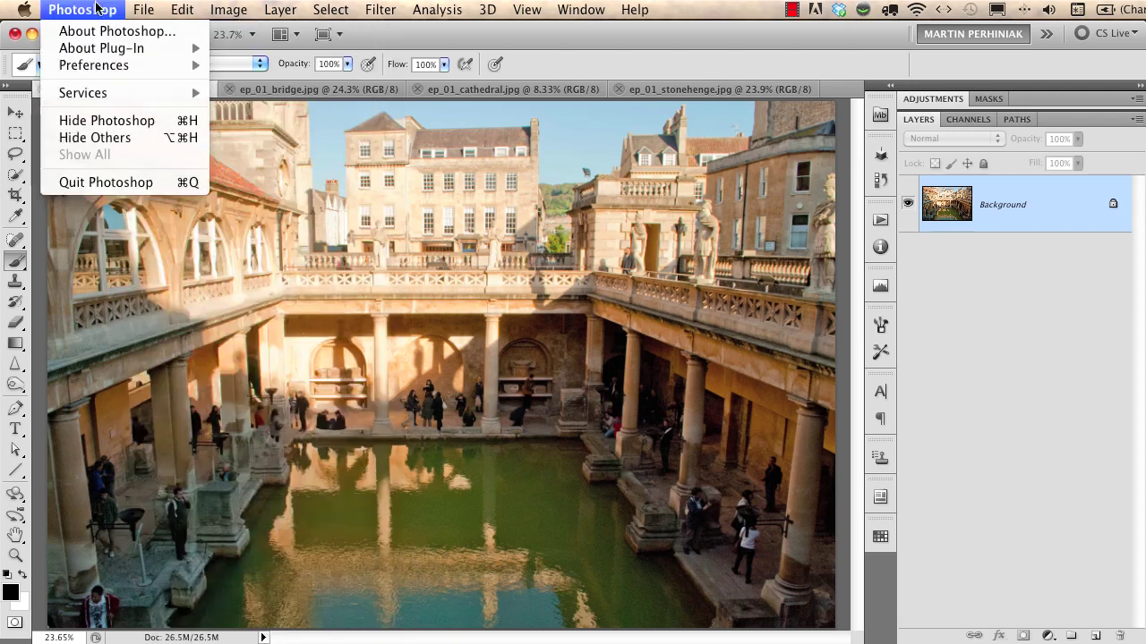
click(255, 65)
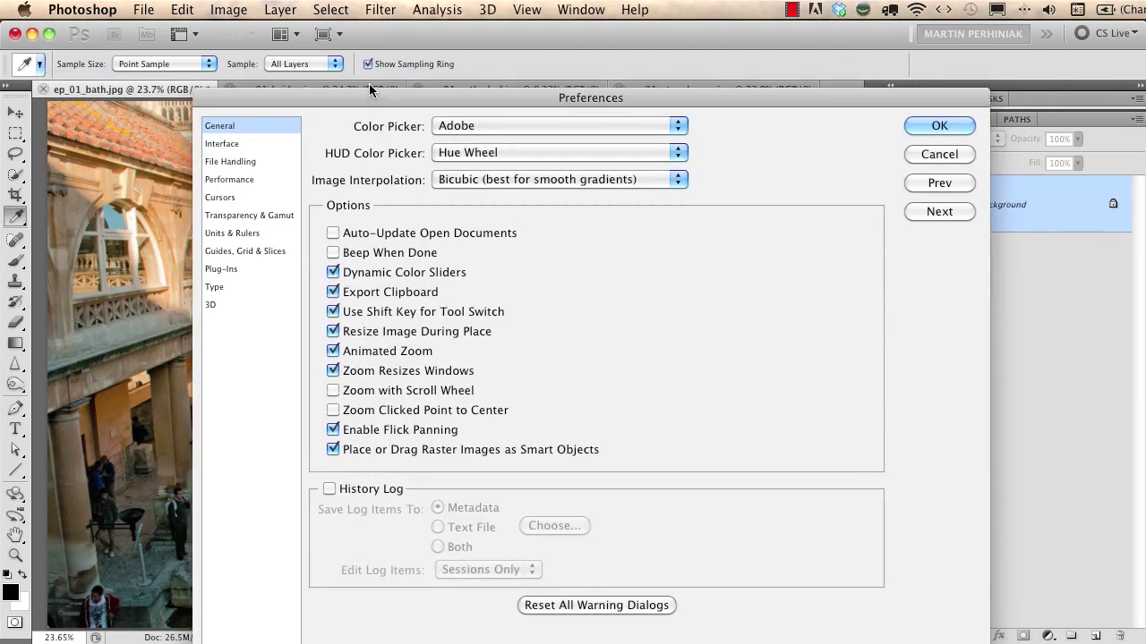
drag(370, 90, 349, 28)
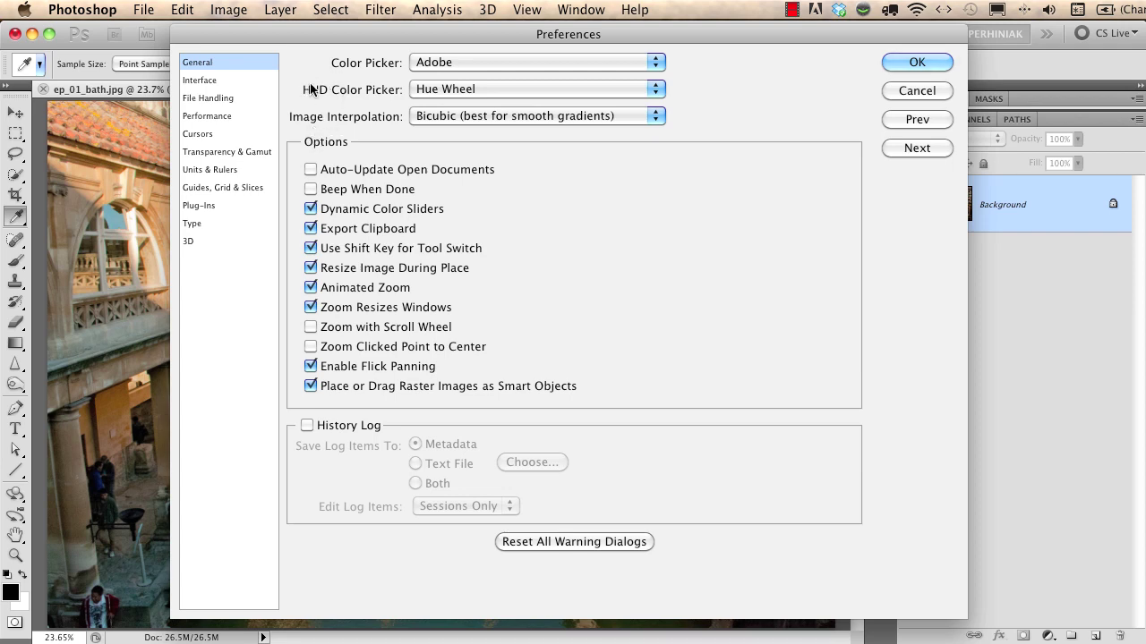
- Review the Performance and Interface preferences, and close the dialog without saving changes
click(224, 116)
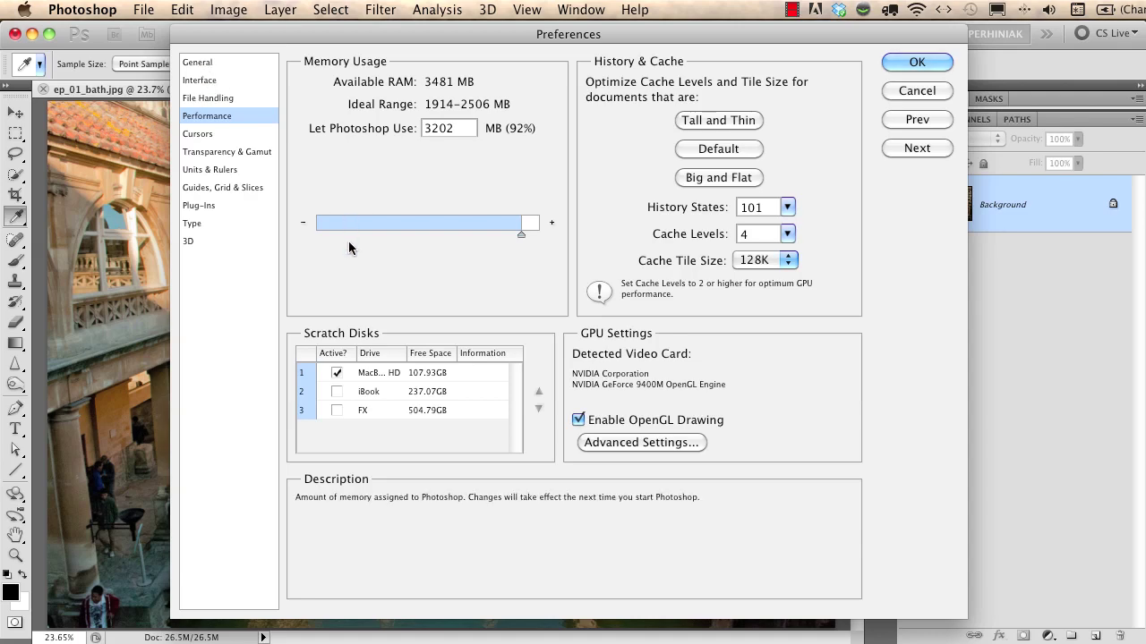
click(204, 82)
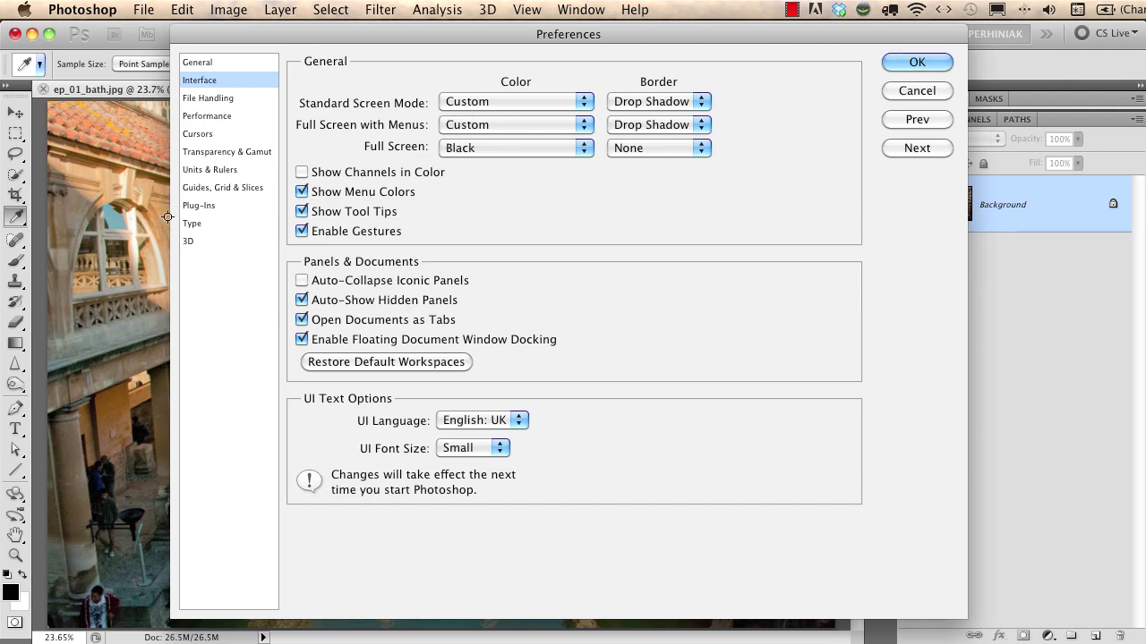
click(915, 91)
key(b)
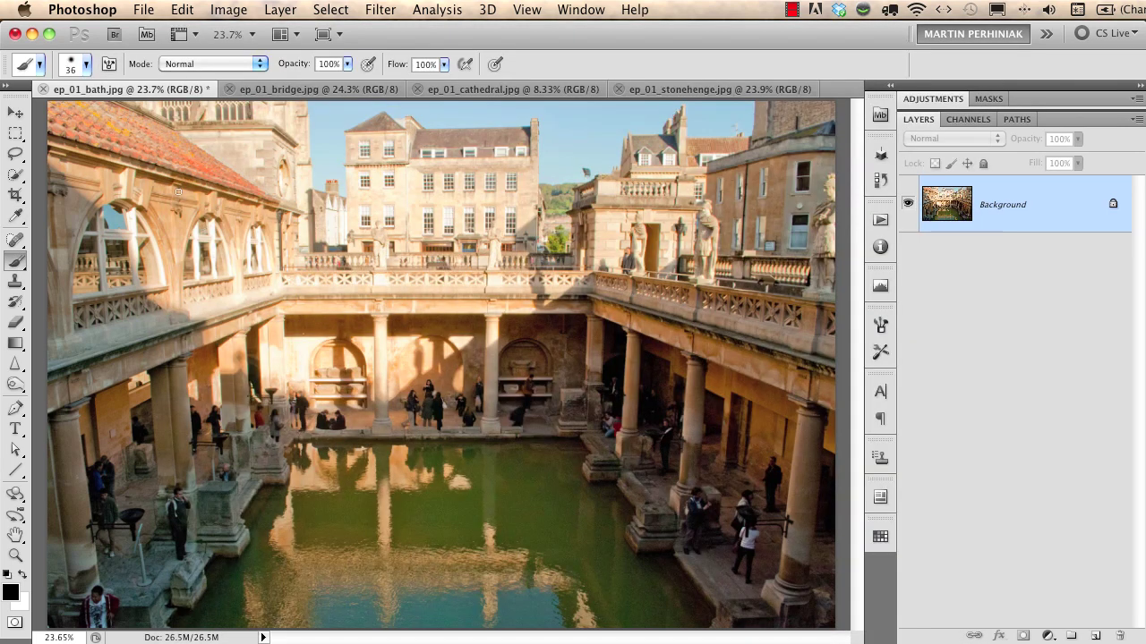
- Examine the keyboard shortcuts assigned to the Edit commands in the shortcut editor, and close it without changes
click(181, 9)
click(179, 8)
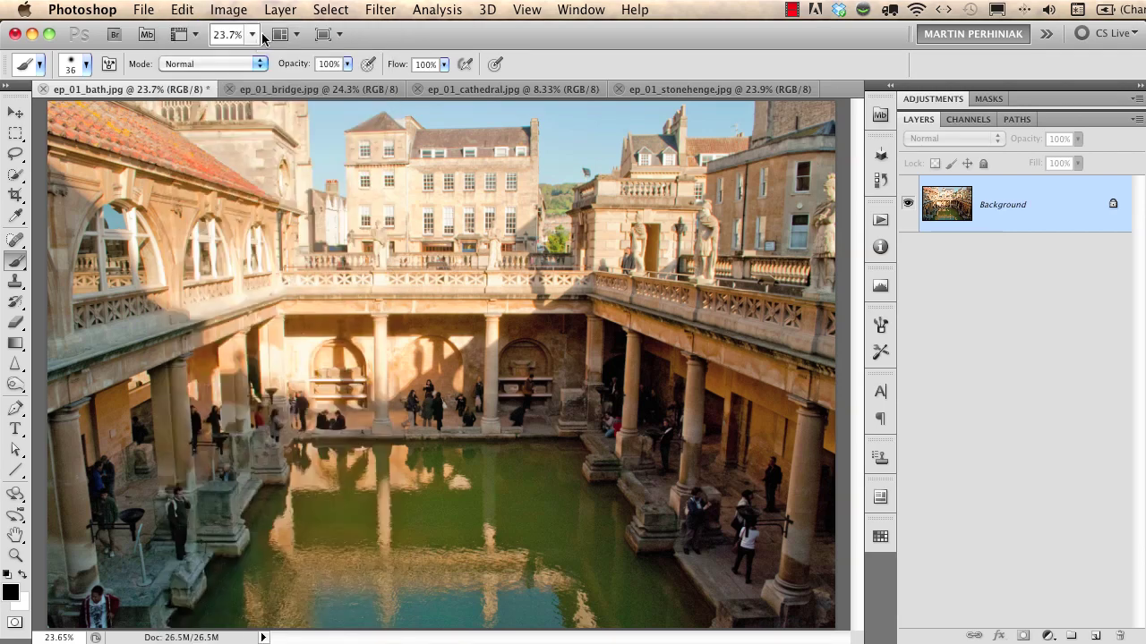
click(184, 11)
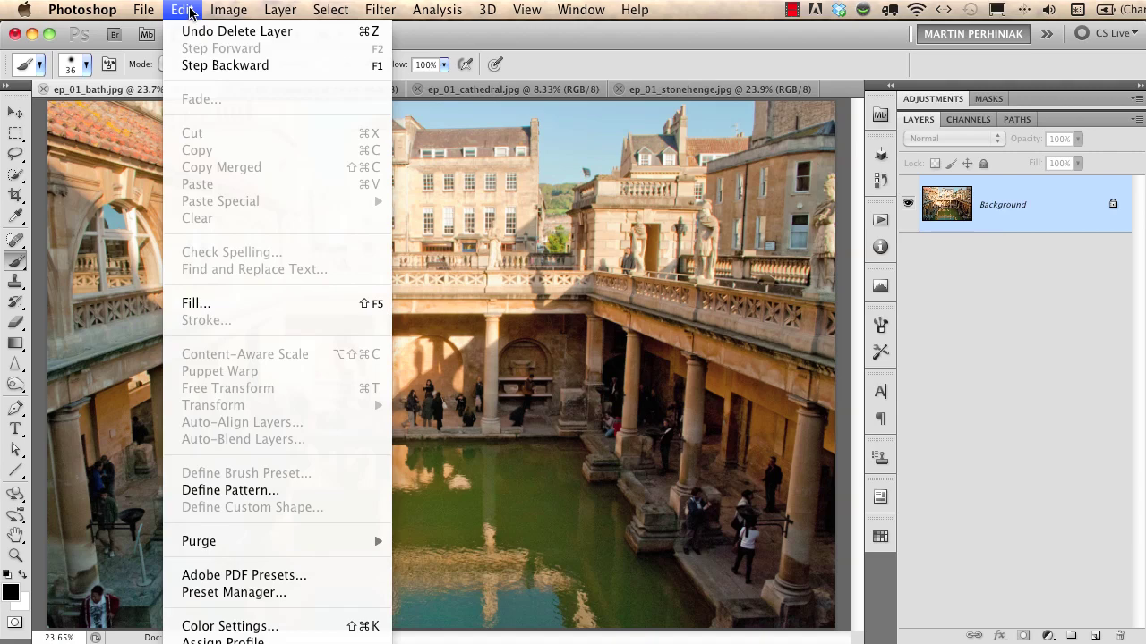
click(232, 639)
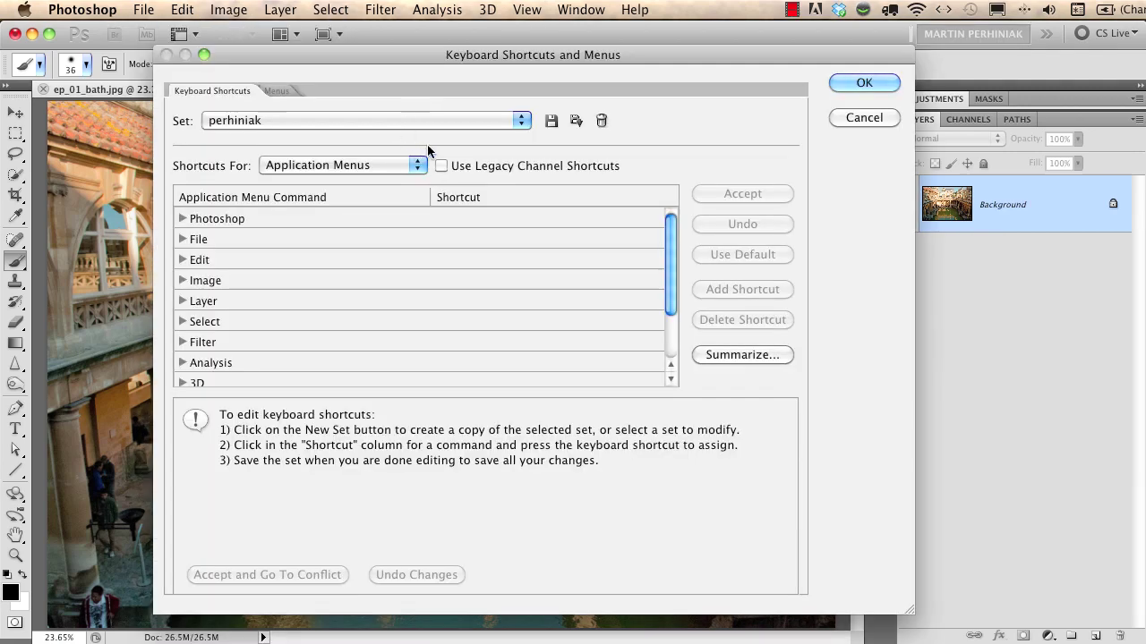
click(182, 260)
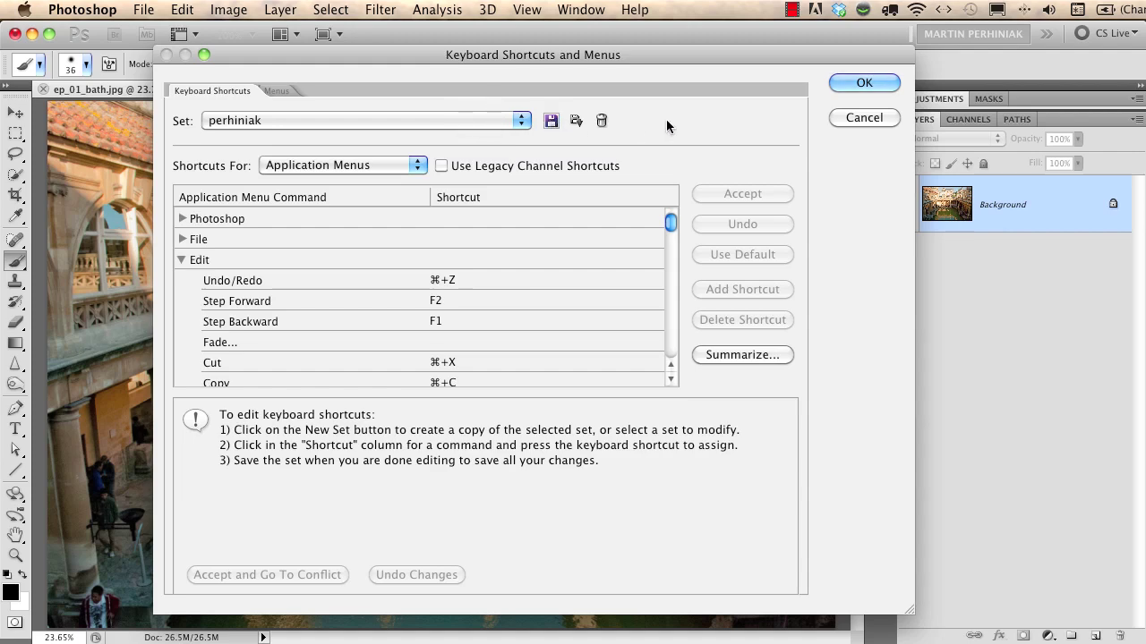
click(859, 117)
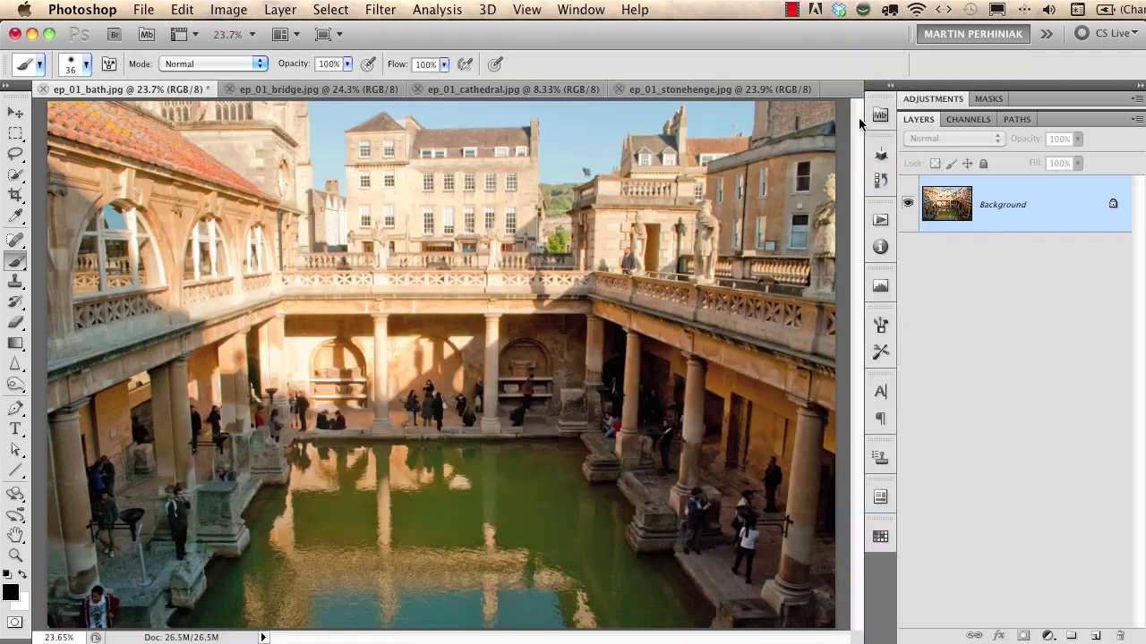
- Open the keyboard overview image episode_01_shortcuts.psd from Mini Bridge
click(880, 114)
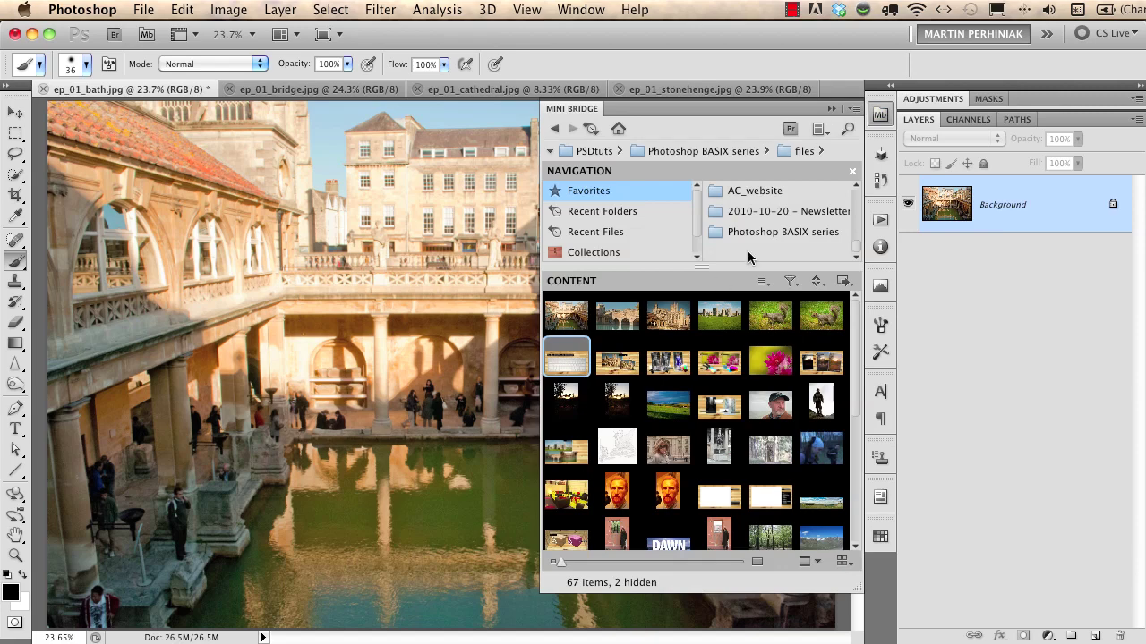
click(561, 365)
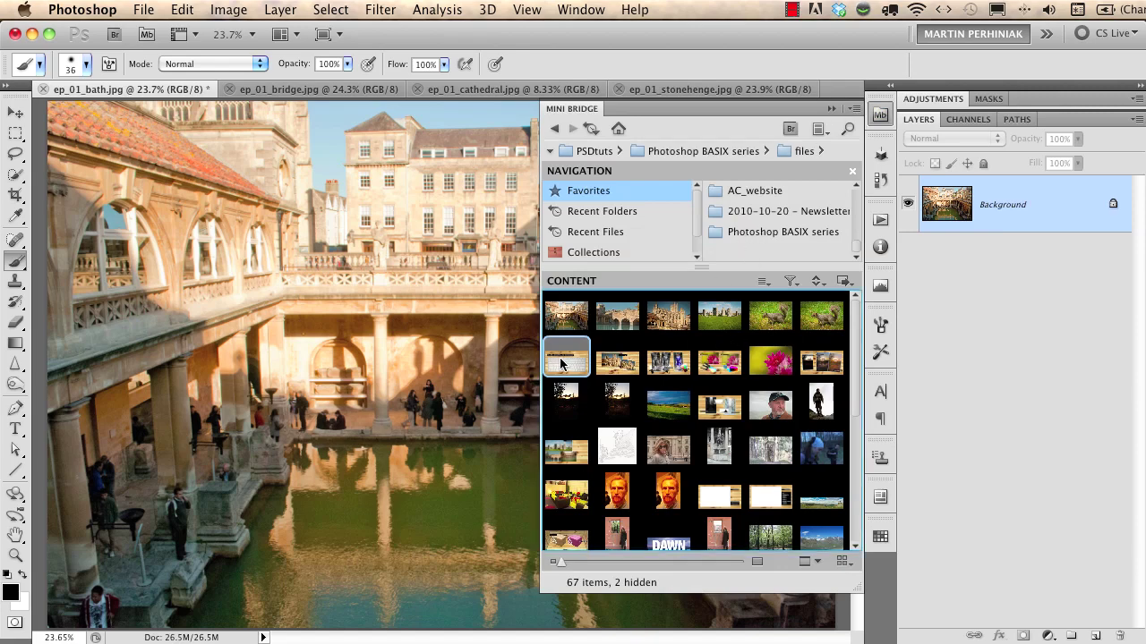
double_click(562, 365)
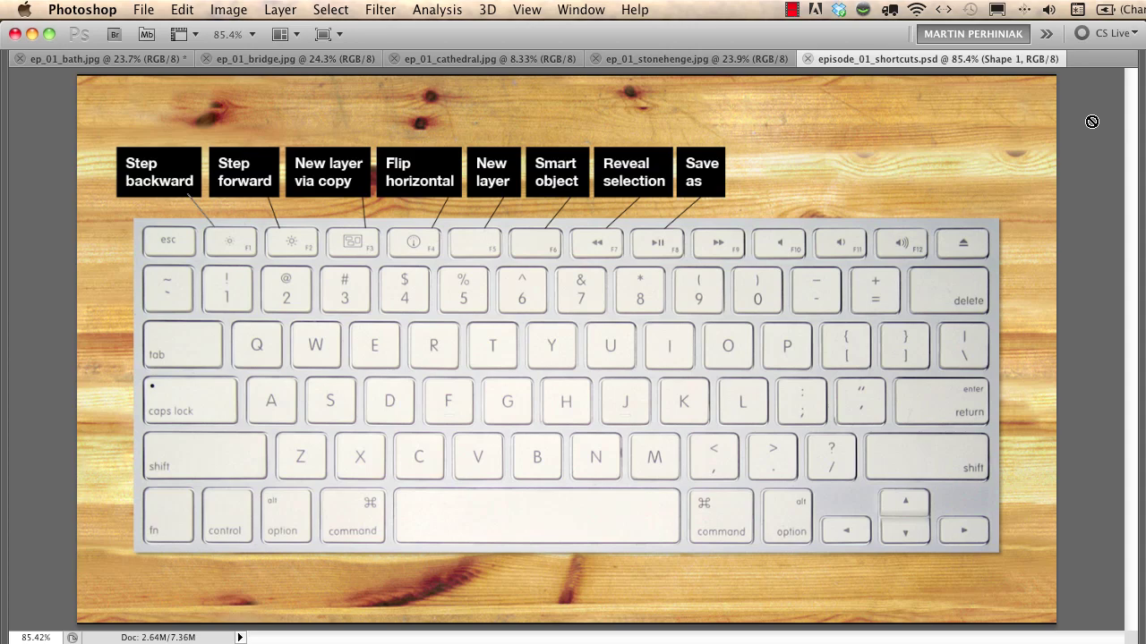
- Check the shortcuts assigned to the Layer via Copy and Flip Horizontal commands
click(281, 10)
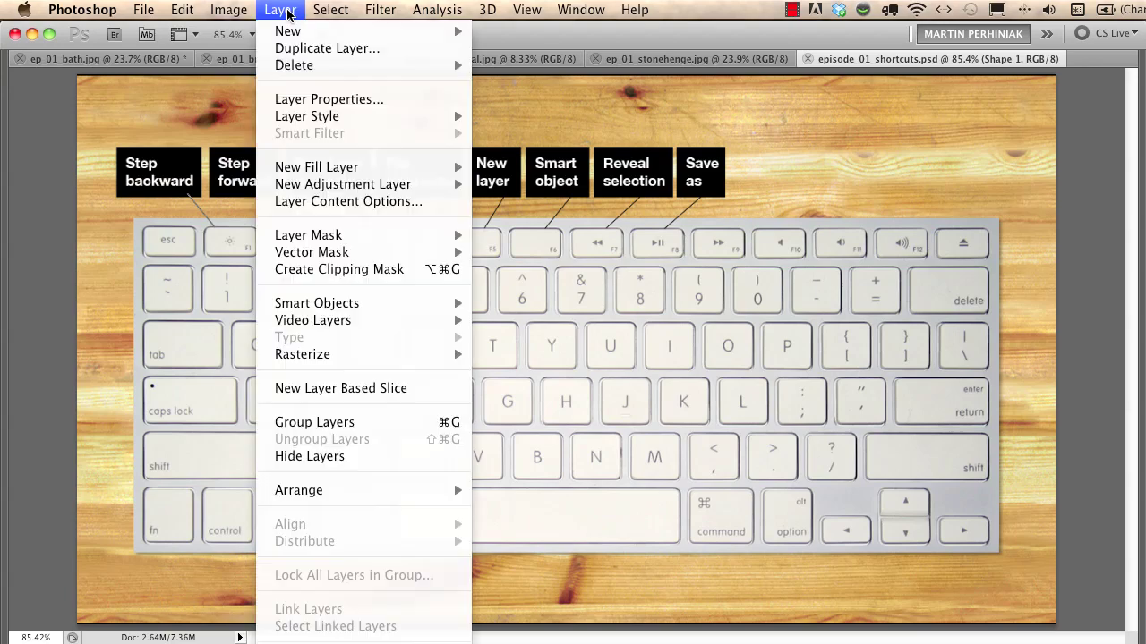
mouse_move(307, 34)
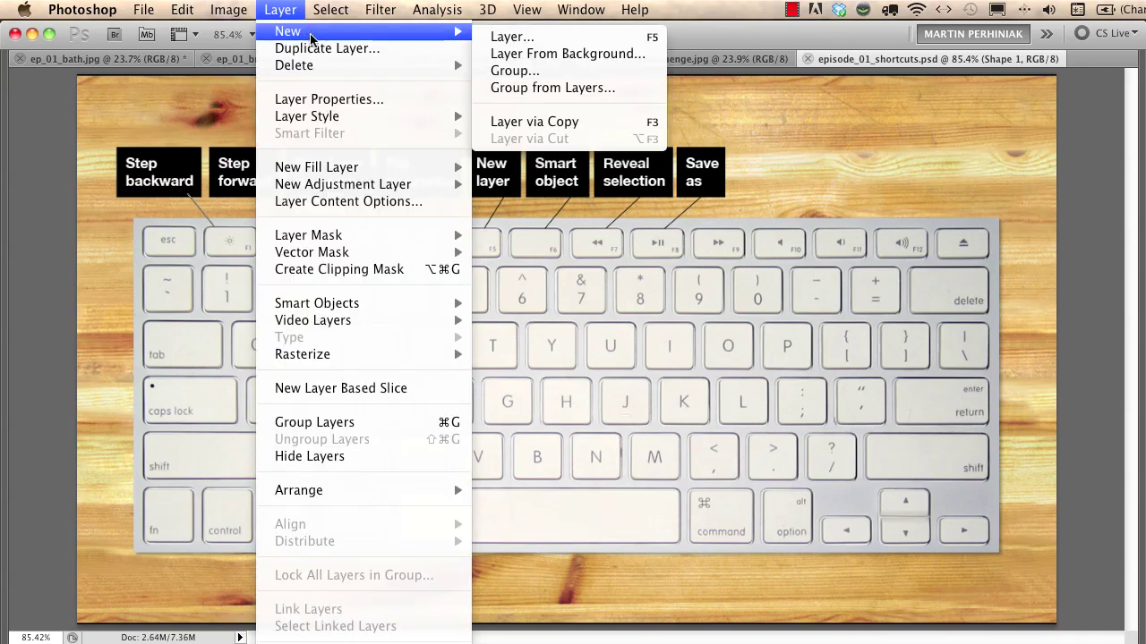
click(599, 121)
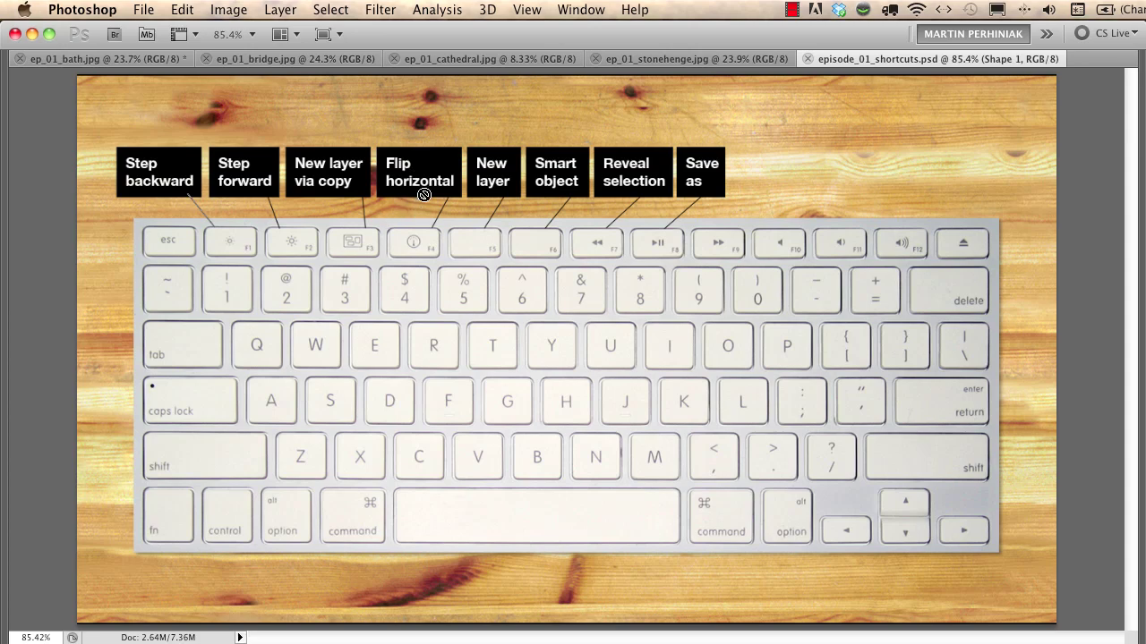
click(182, 10)
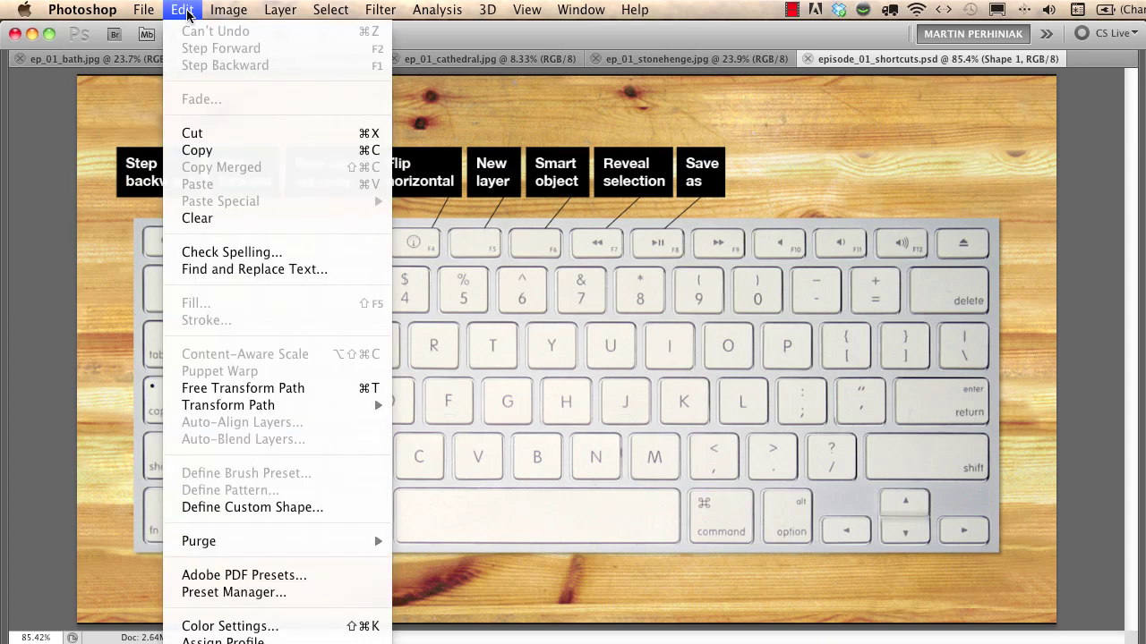
mouse_move(293, 414)
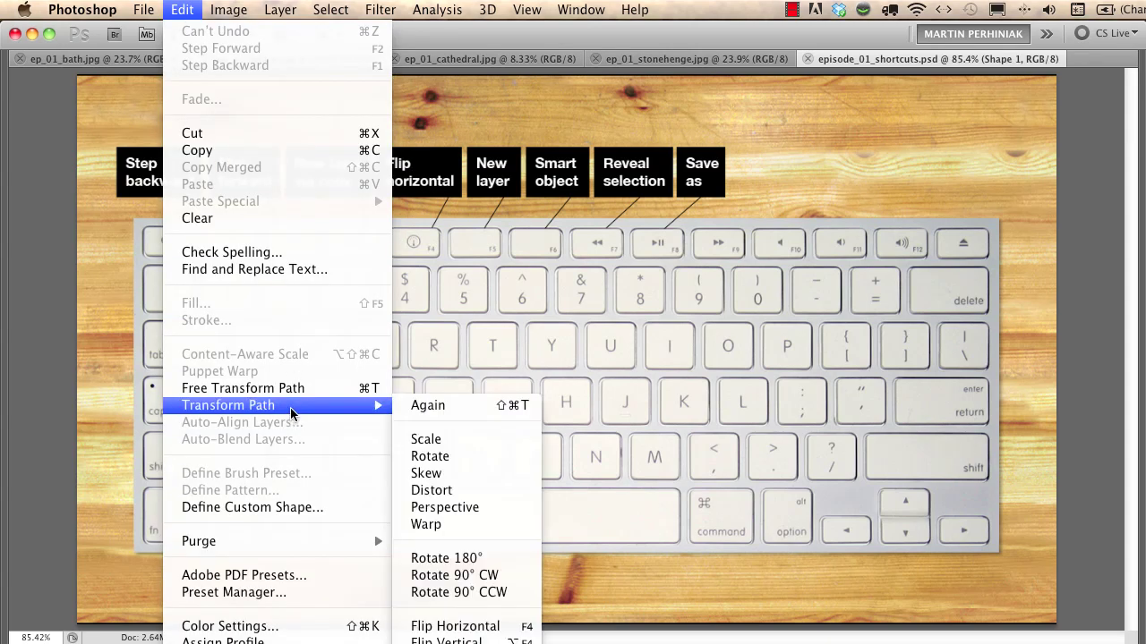
click(506, 626)
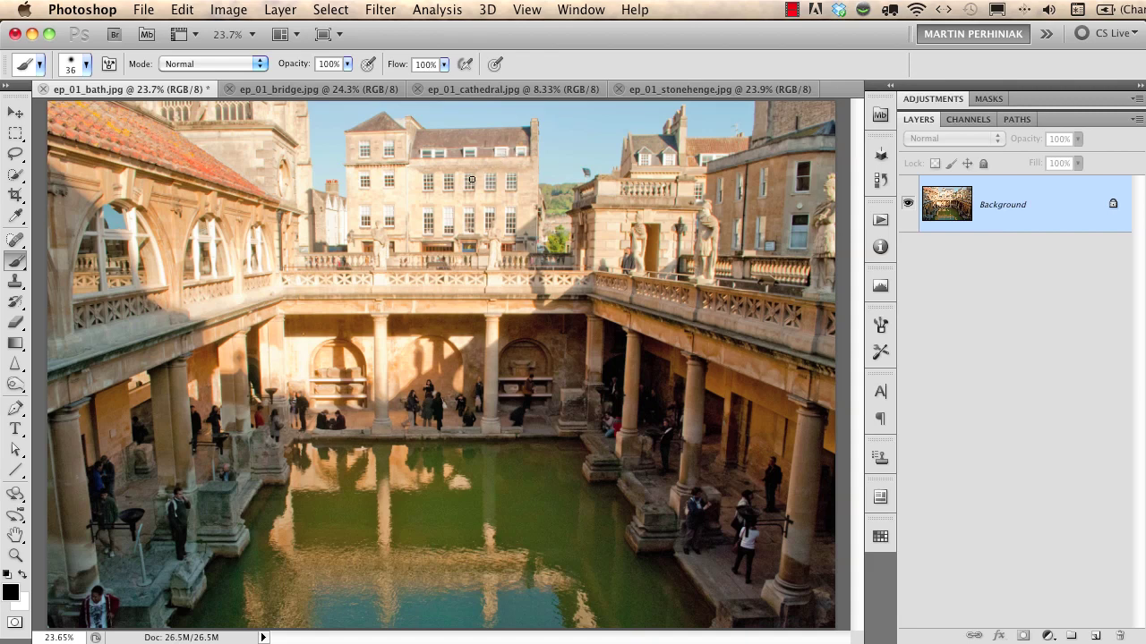
- View the capture options for saving a new workspace, and cancel without creating one
click(1046, 34)
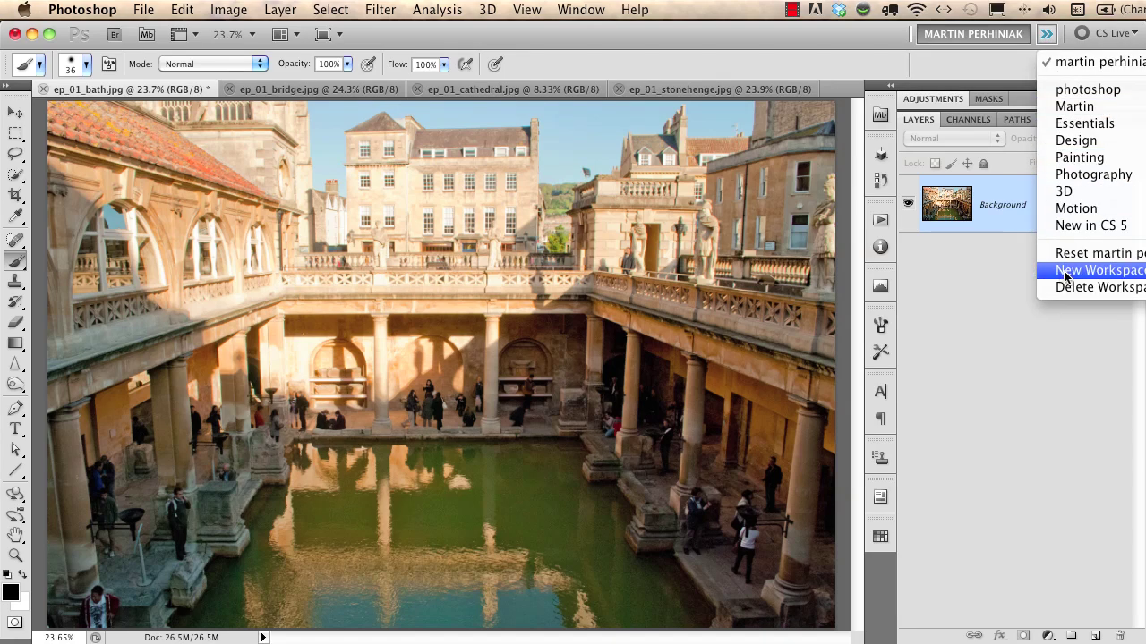
click(1065, 272)
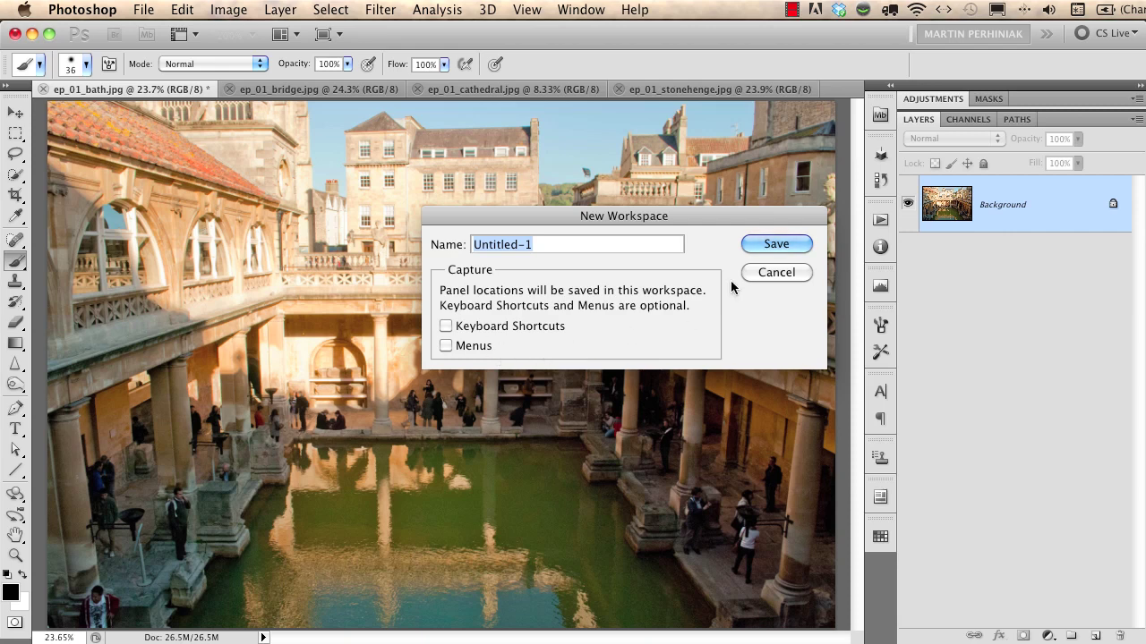
click(776, 273)
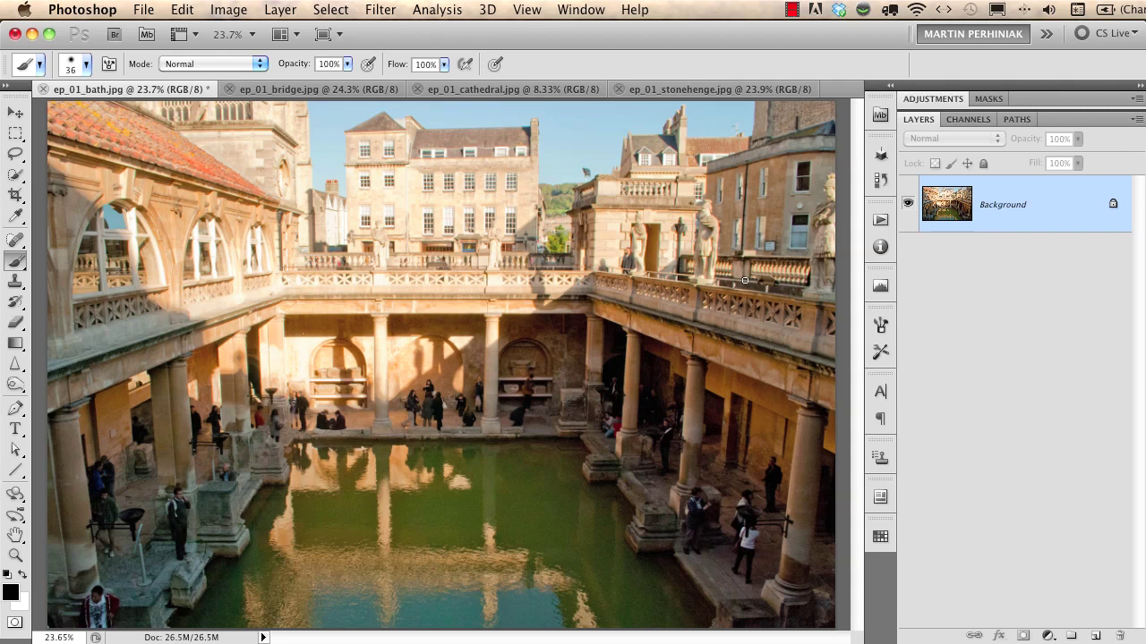